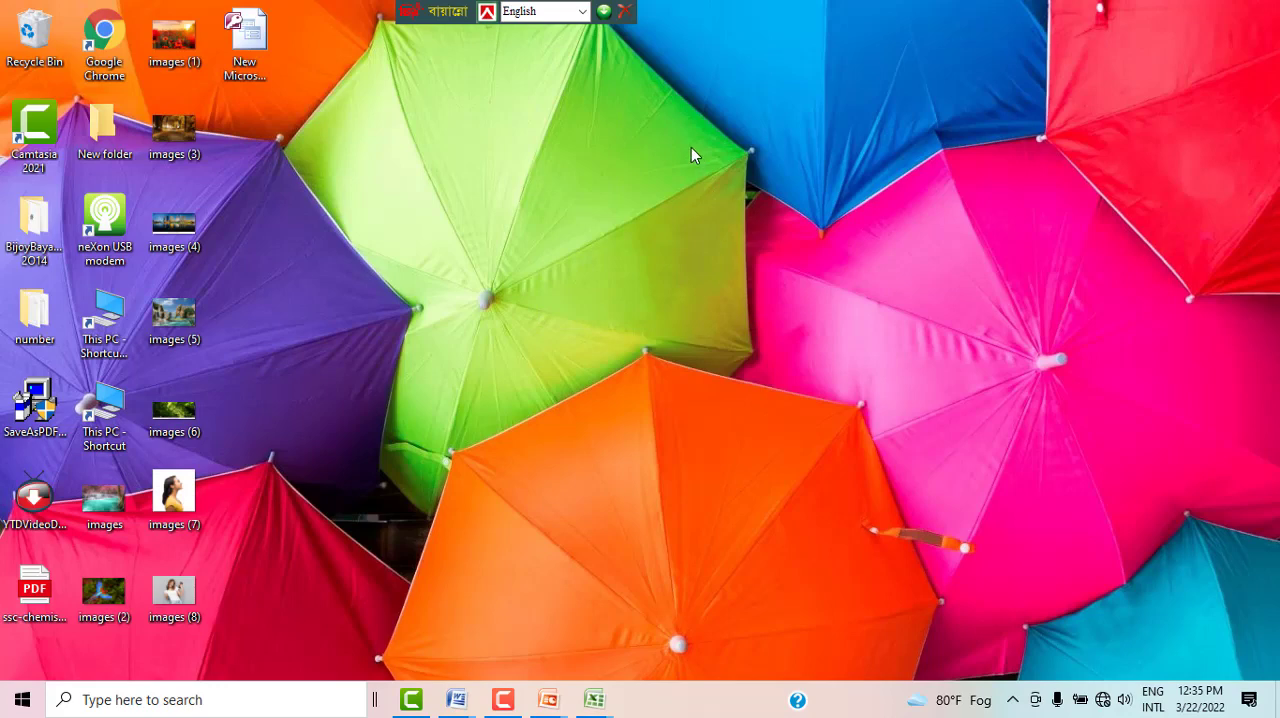
pyautogui.rightClick(691, 147)
pyautogui.click(721, 203)
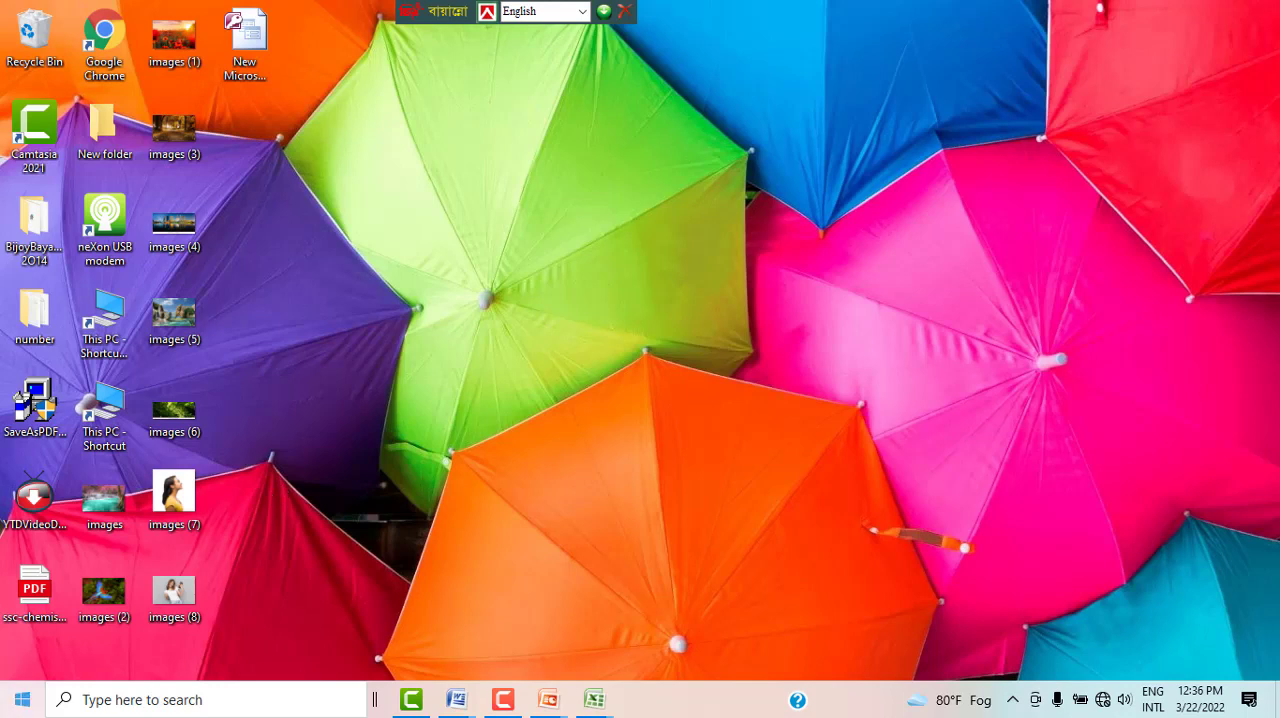
pyautogui.rightClick(340, 202)
pyautogui.click(390, 257)
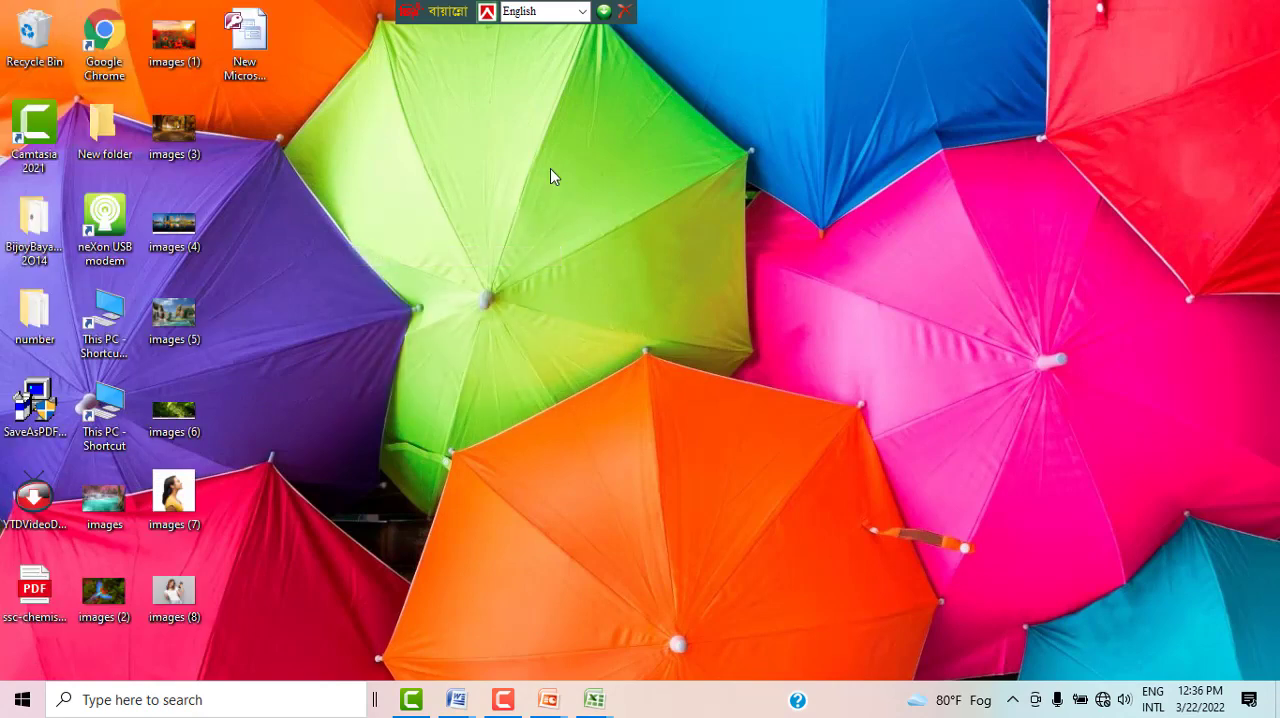
# Step: Switch to the Document1 window in Microsoft Word and go to the page that starts with the struck-through line
pyautogui.moveTo(458, 700)
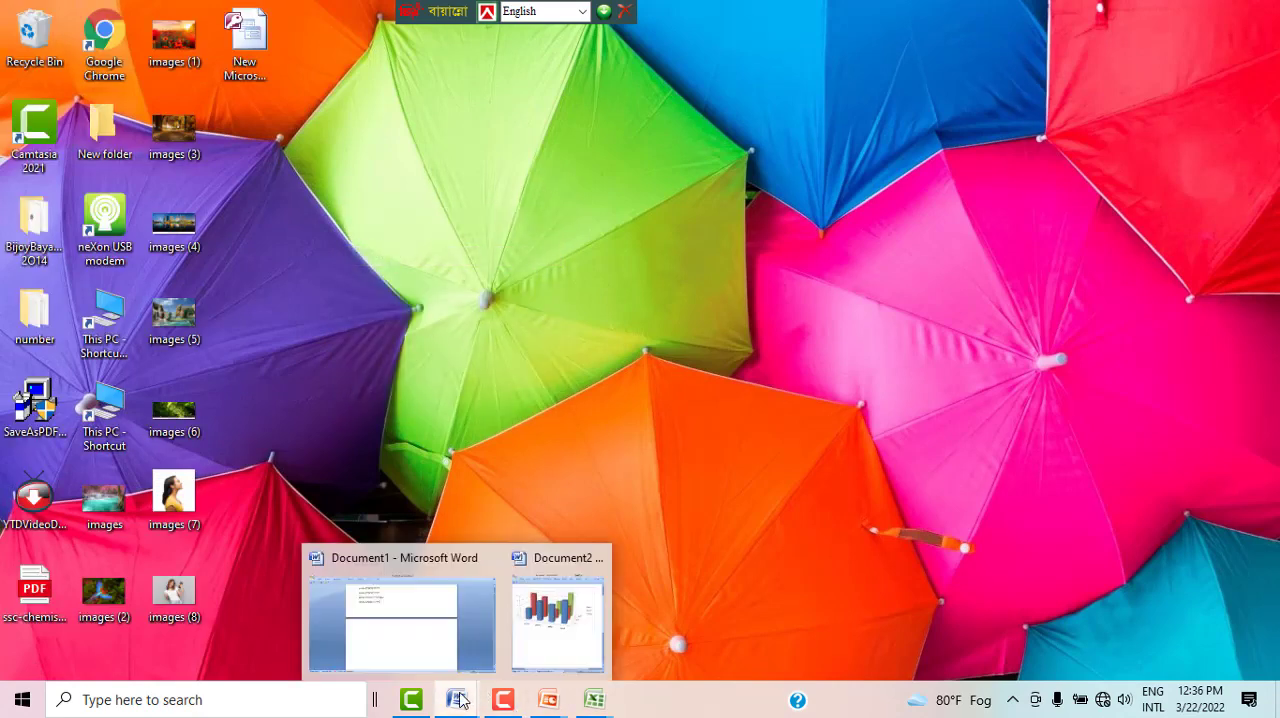
pyautogui.click(381, 600)
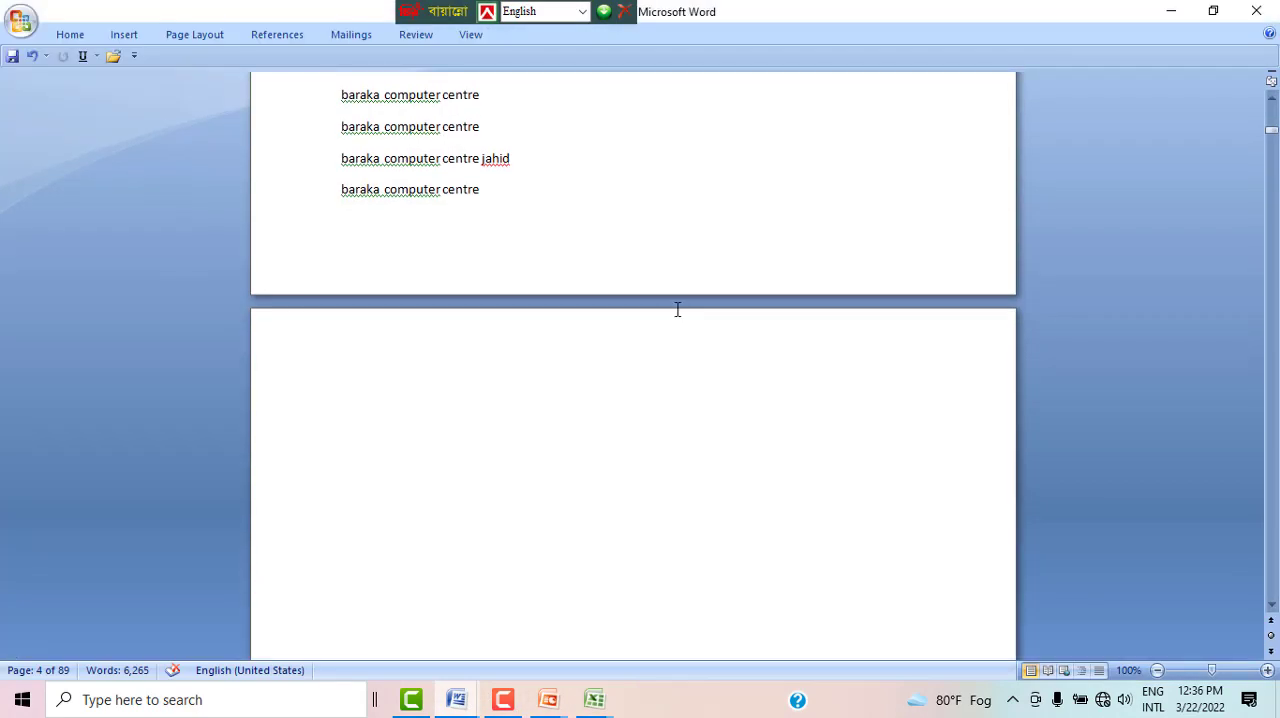
pyautogui.scroll(10, 670, 297)
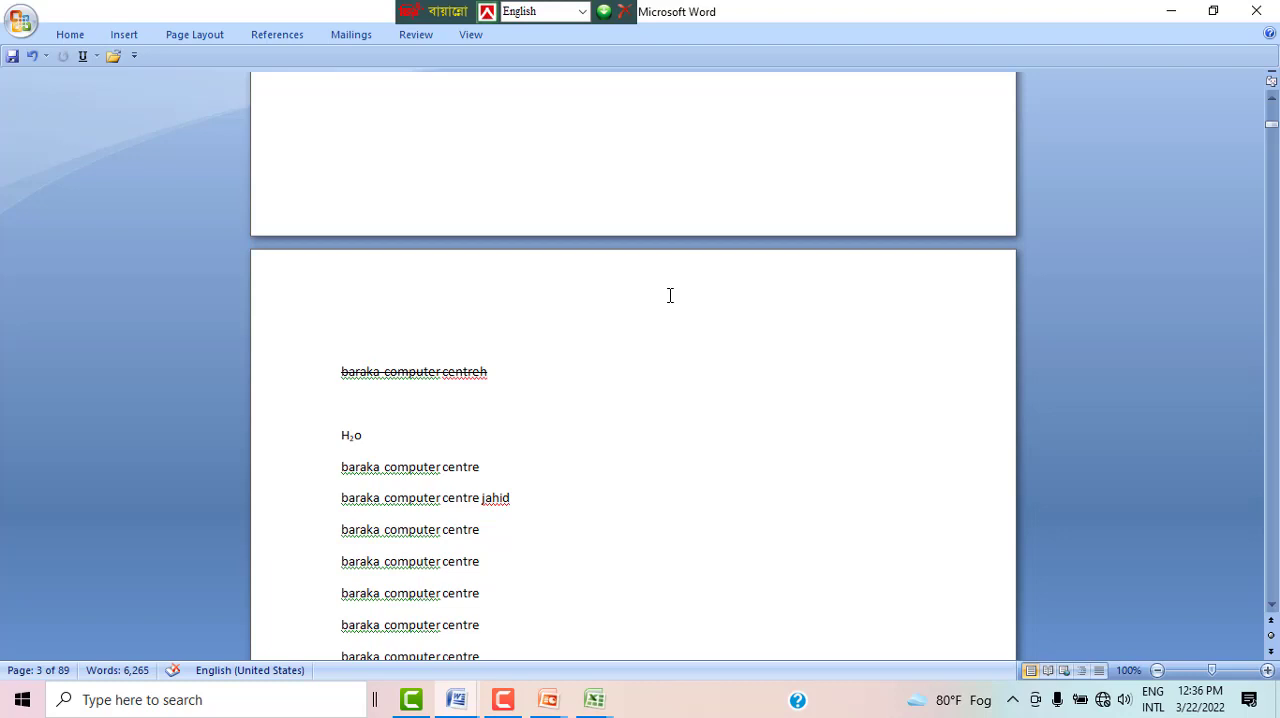
# Step: Apply the Normal margin preset with 1" on all sides to the document
pyautogui.click(172, 36)
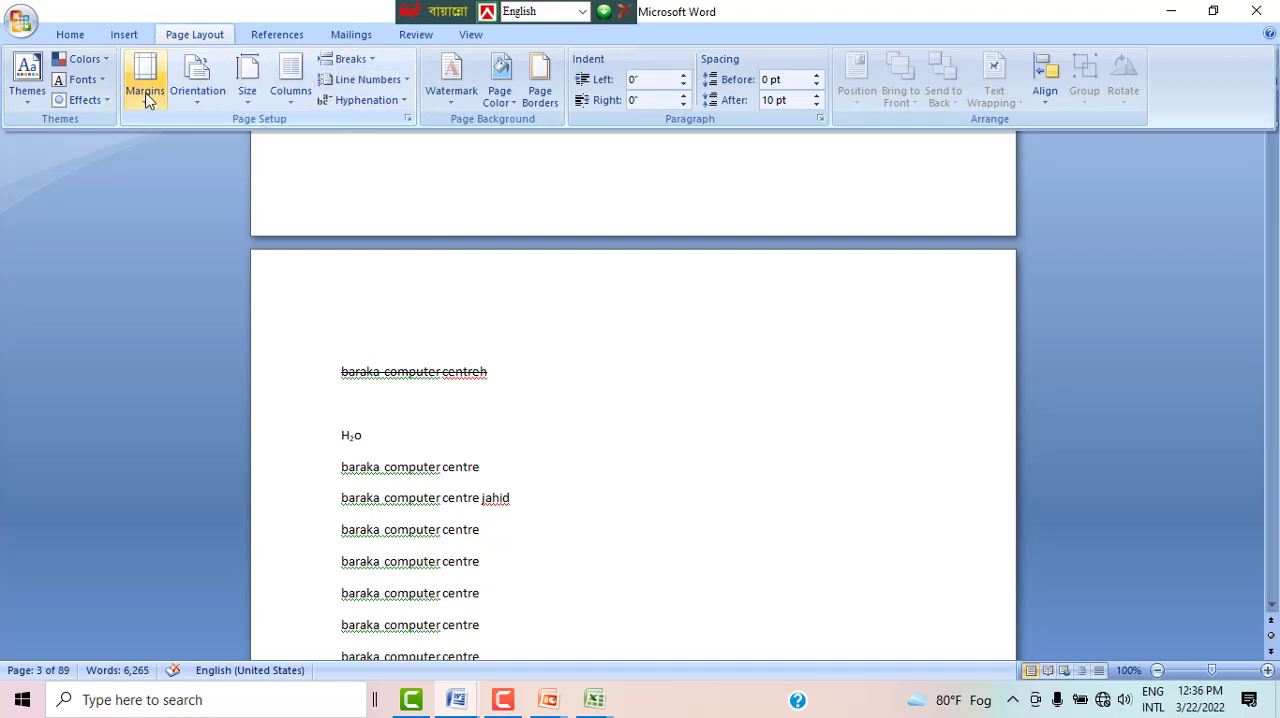
pyautogui.scroll(-2, 526, 450)
pyautogui.scroll(-3, 524, 420)
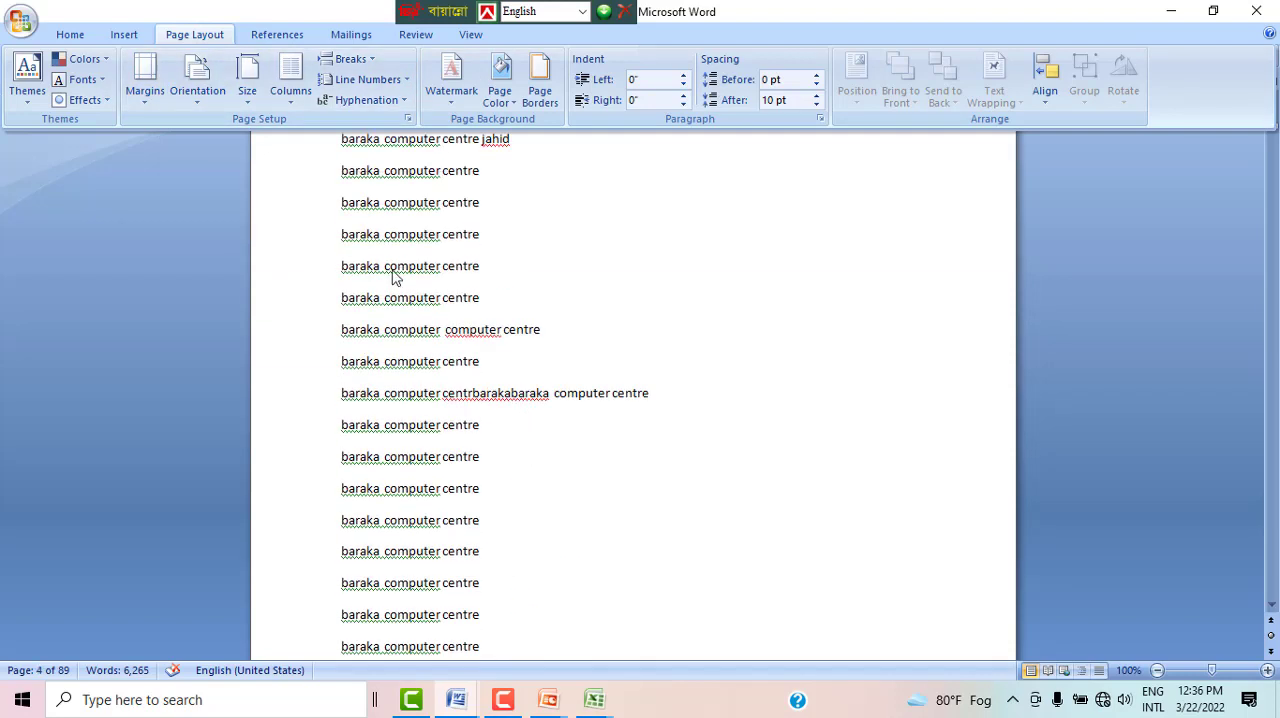
pyautogui.scroll(1, 394, 272)
pyautogui.click(139, 84)
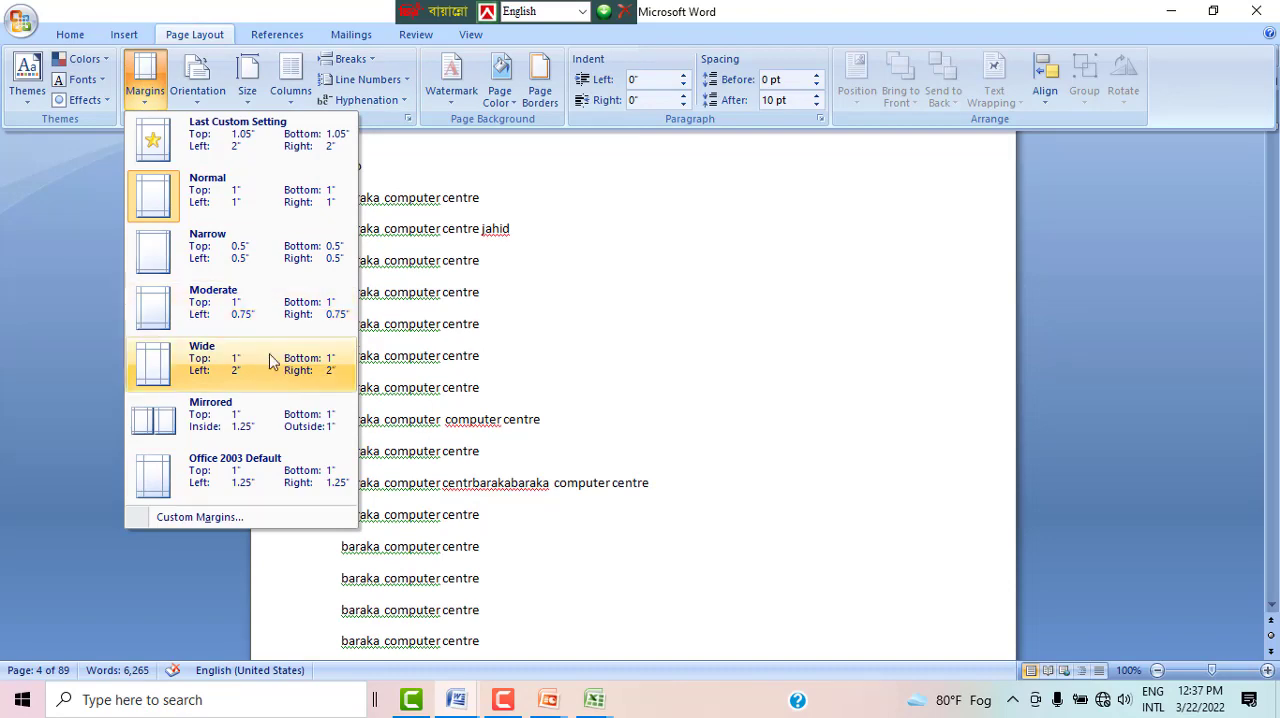
pyautogui.click(222, 218)
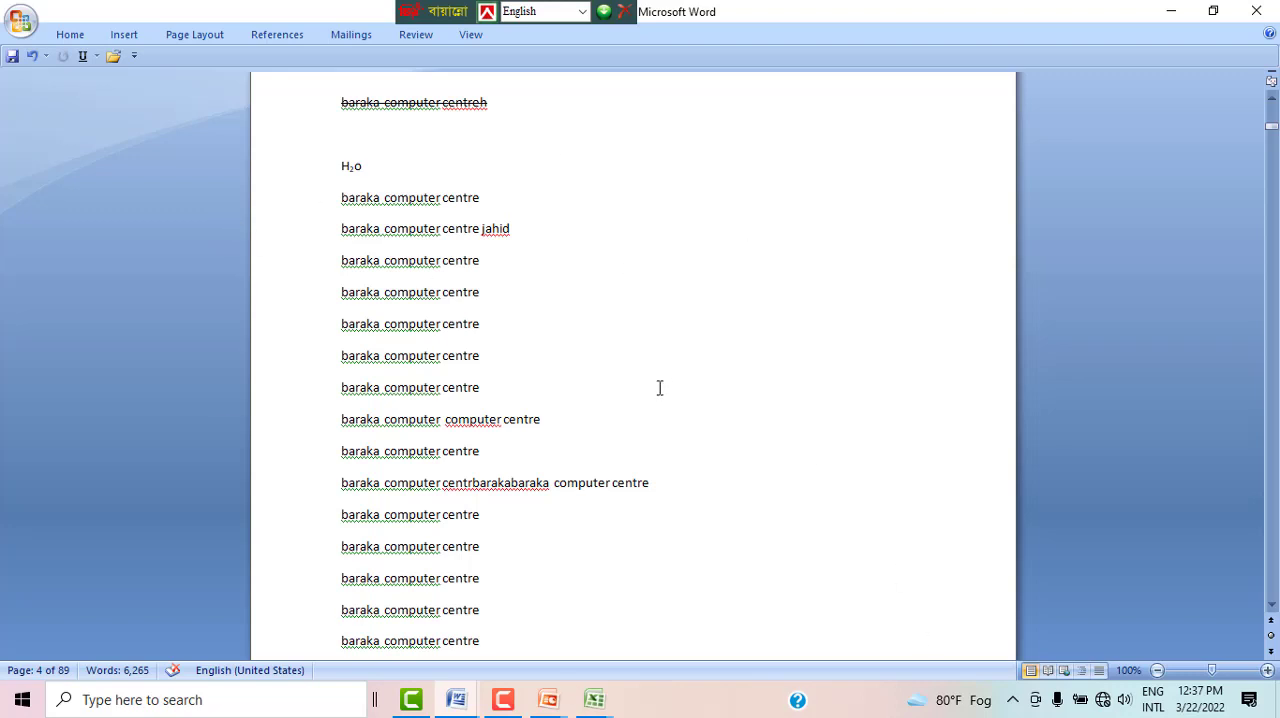
# Step: Apply the Narrow margin preset with 0.5" on all sides to the document
pyautogui.click(188, 45)
pyautogui.click(147, 92)
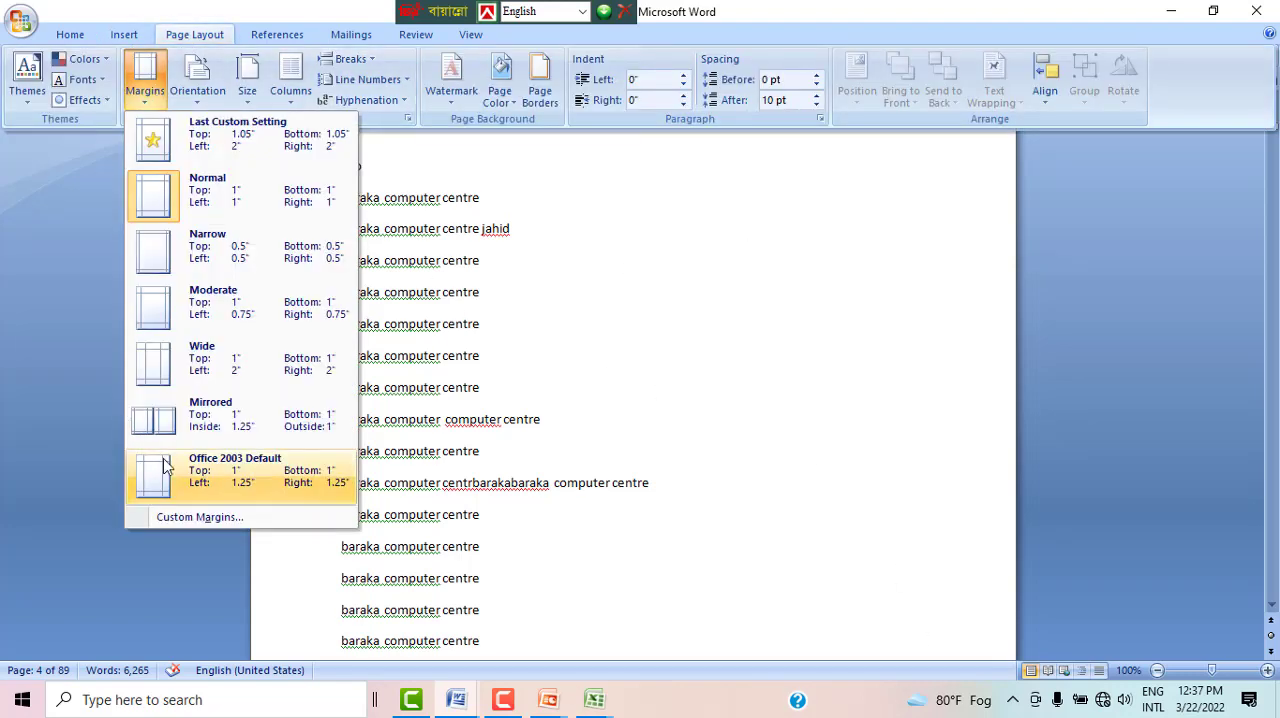
pyautogui.click(222, 250)
pyautogui.hotkey('ctrl', 'F1')
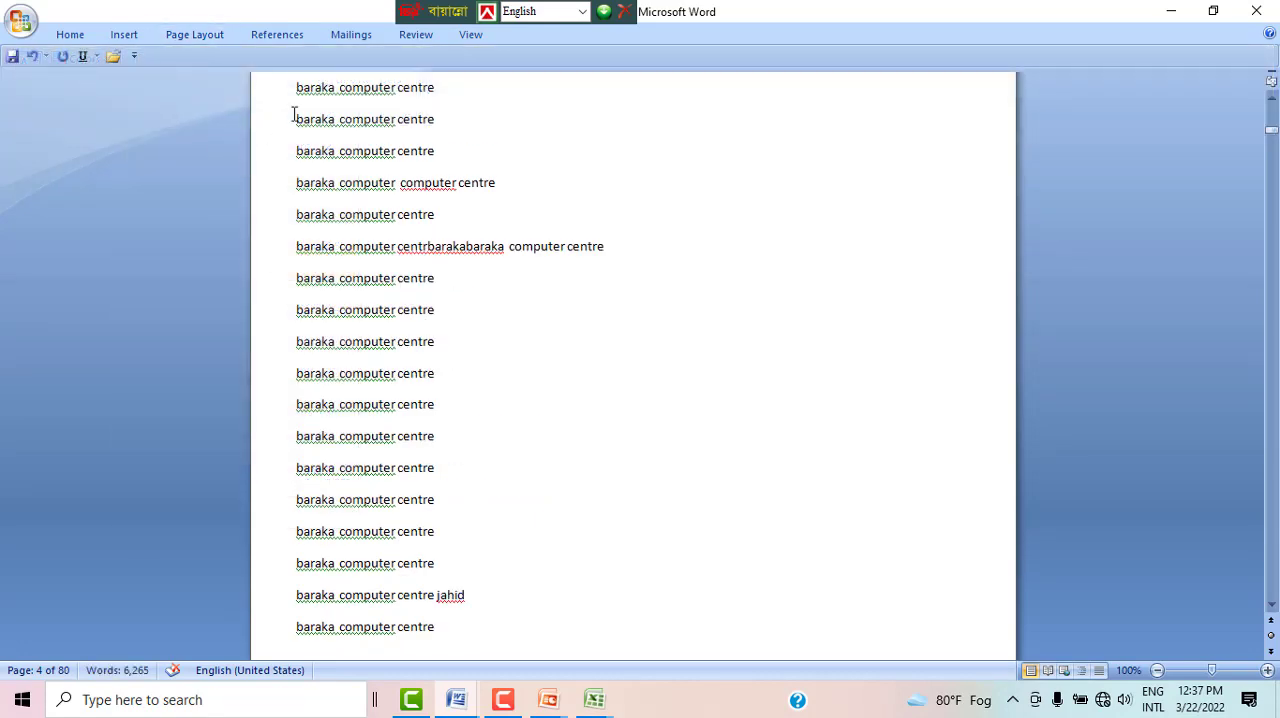
pyautogui.click(176, 34)
pyautogui.click(145, 80)
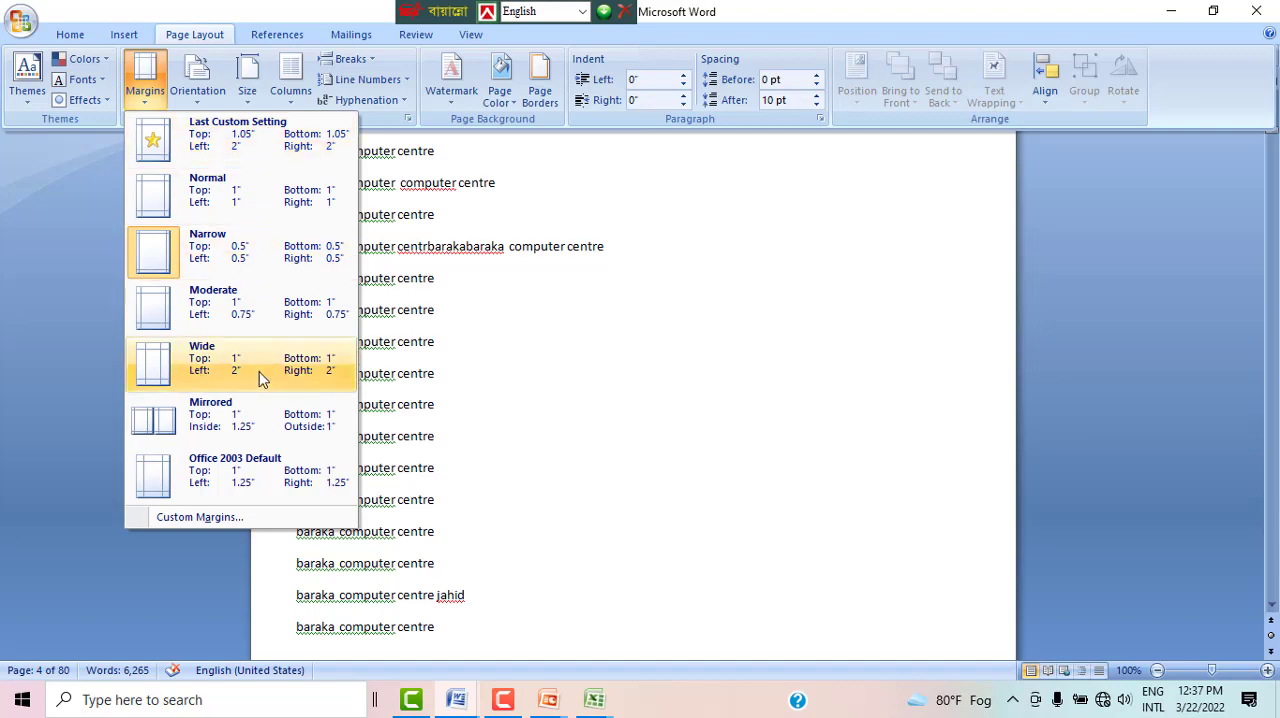
pyautogui.click(216, 517)
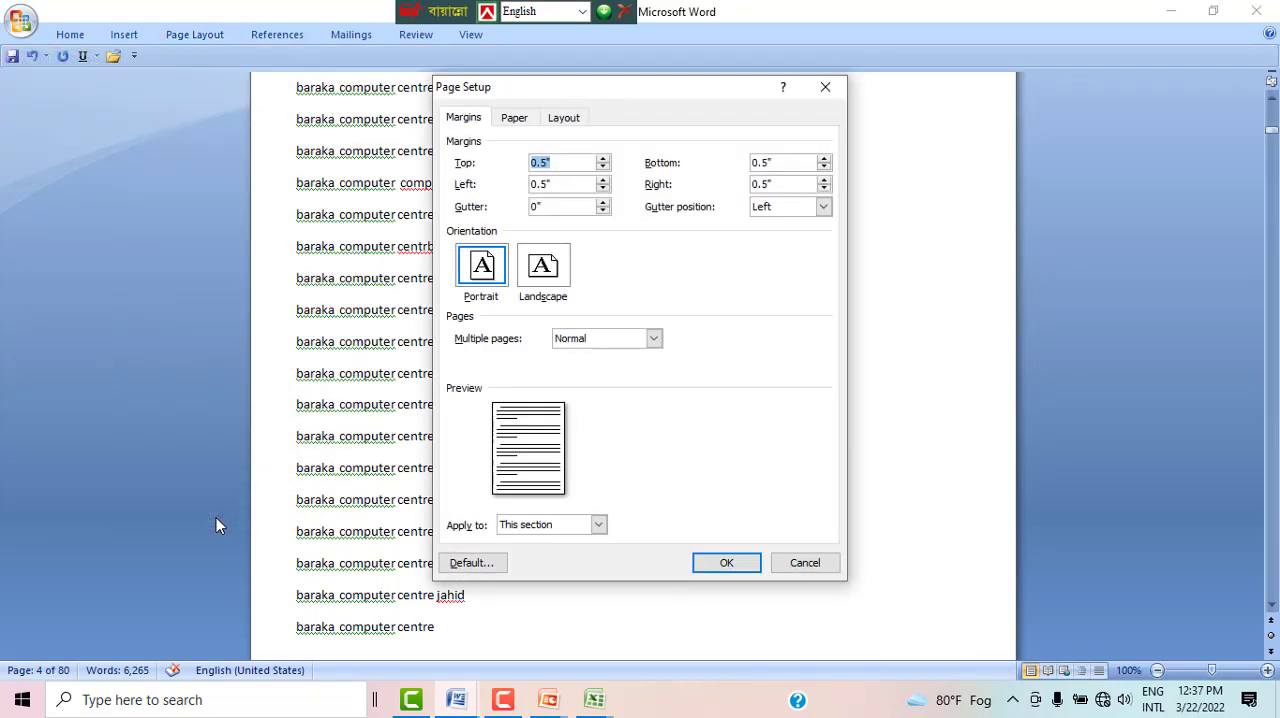
pyautogui.click(188, 40)
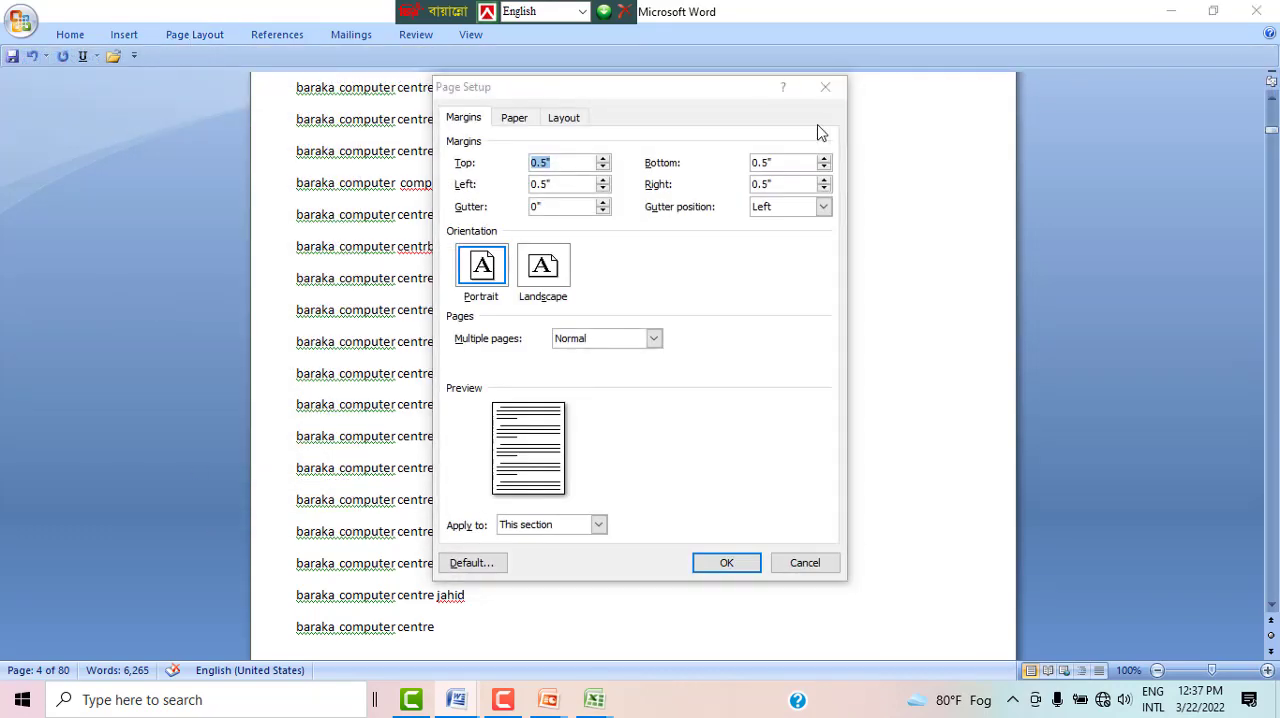
pyautogui.click(813, 88)
# Step: Open the custom margin settings and set the top and left margins to 1 inch
pyautogui.click(195, 34)
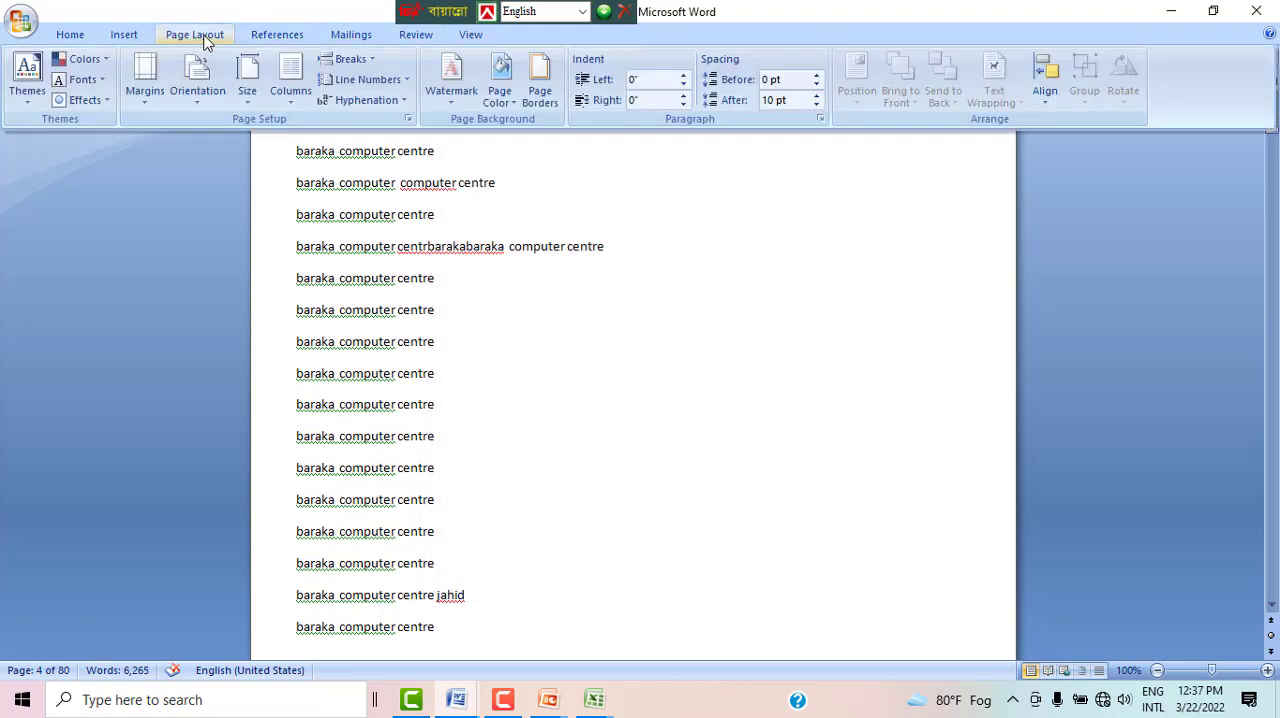
pyautogui.click(138, 104)
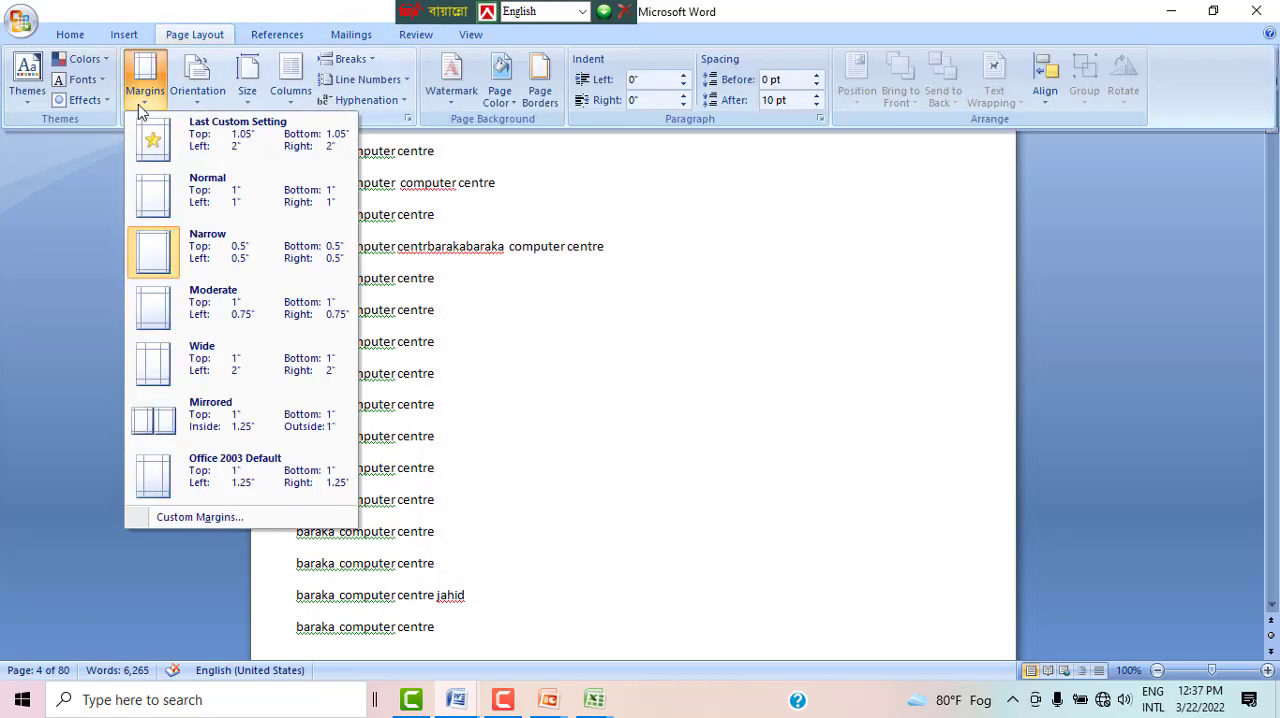
pyautogui.click(200, 517)
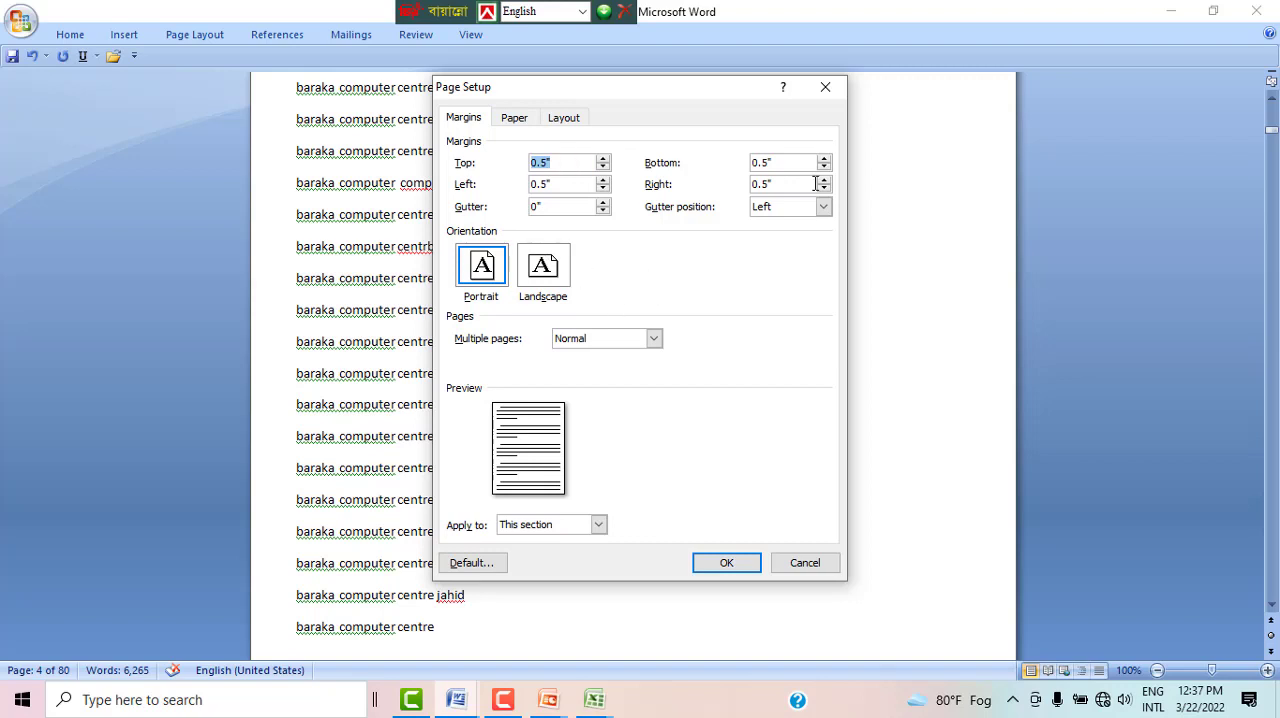
pyautogui.click(565, 163)
pyautogui.press('BackSpace')
pyautogui.press('BackSpace')
pyautogui.press('BackSpace')
pyautogui.press('BackSpace')
pyautogui.write('1')
pyautogui.click(589, 180)
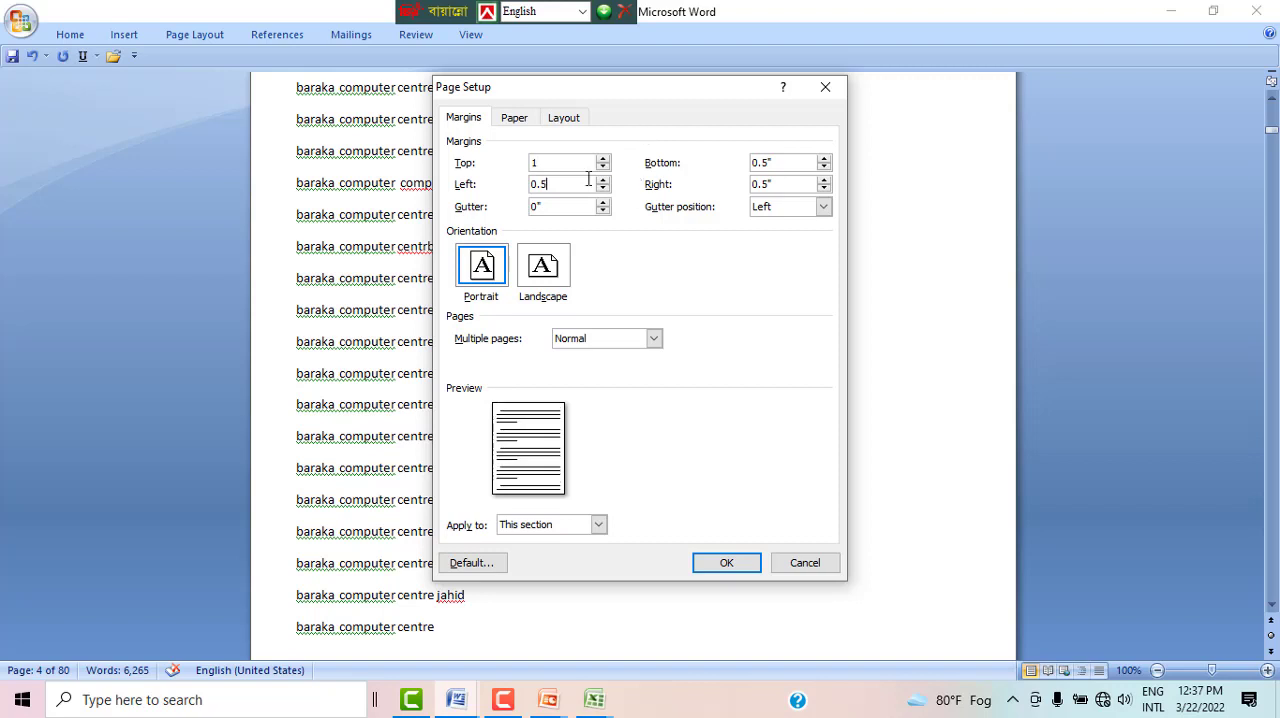
pyautogui.press('BackSpace')
pyautogui.press('BackSpace')
pyautogui.write('1')
pyautogui.press('BackSpace')
pyautogui.press('BackSpace')
pyautogui.press('BackSpace')
pyautogui.write('1')
# Step: Set the bottom and right margins to 1 inch and apply the custom margins
pyautogui.click(789, 160)
pyautogui.press('BackSpace')
pyautogui.press('BackSpace')
pyautogui.press('BackSpace')
pyautogui.press('BackSpace')
pyautogui.write('1')
pyautogui.click(791, 181)
pyautogui.press('BackSpace')
pyautogui.press('BackSpace')
pyautogui.press('BackSpace')
pyautogui.press('BackSpace')
pyautogui.write('1')
pyautogui.click(720, 561)
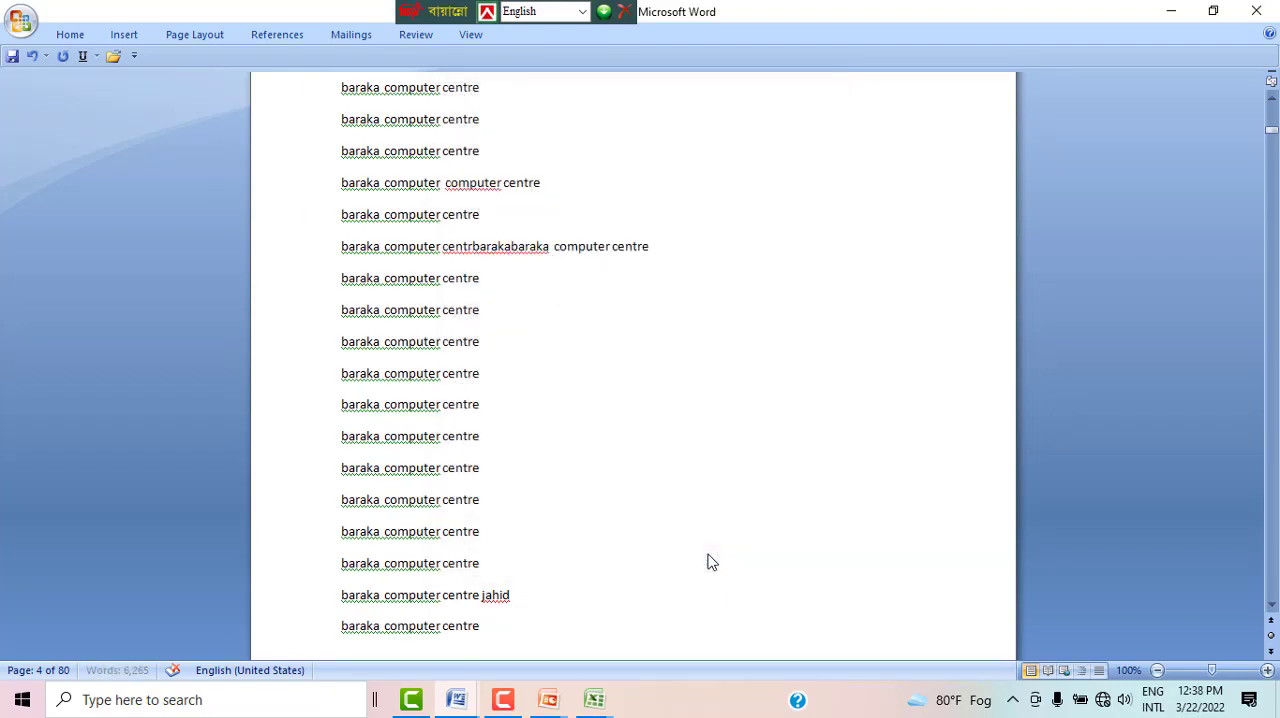
# Step: Change the document's paper size to A4 (8.27" x 11.69")
pyautogui.scroll(3, 478, 197)
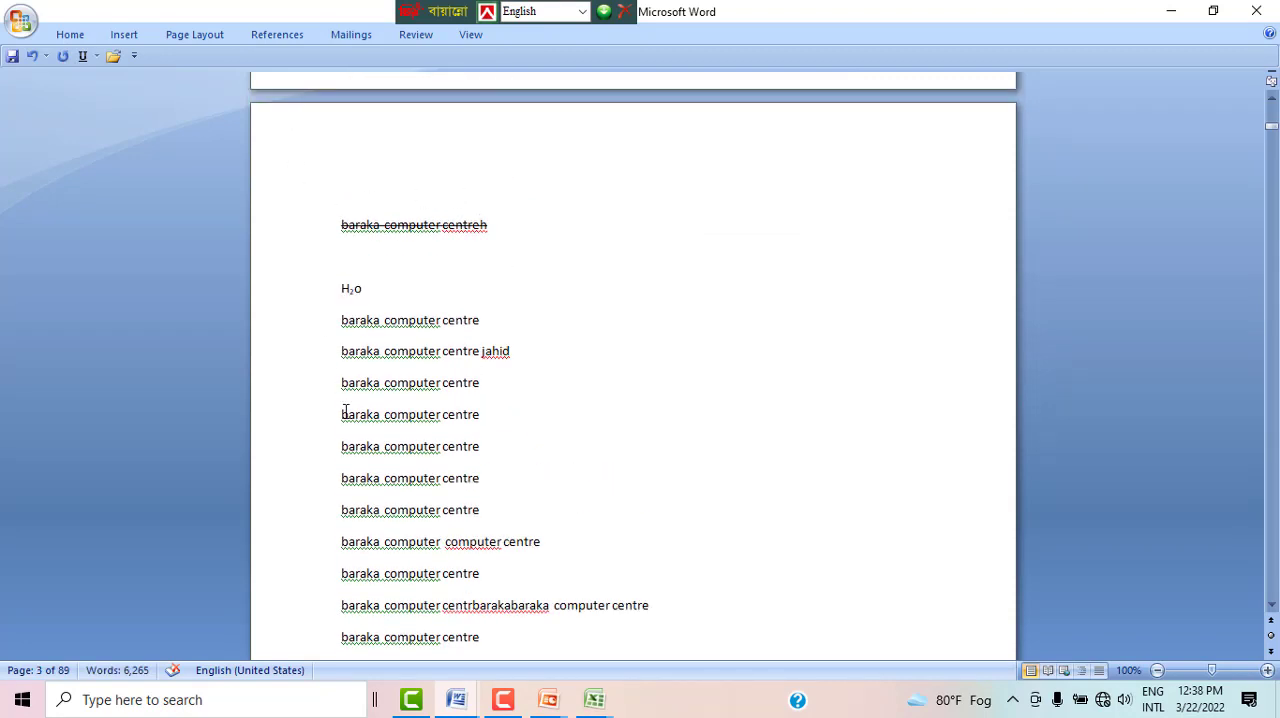
pyautogui.click(175, 37)
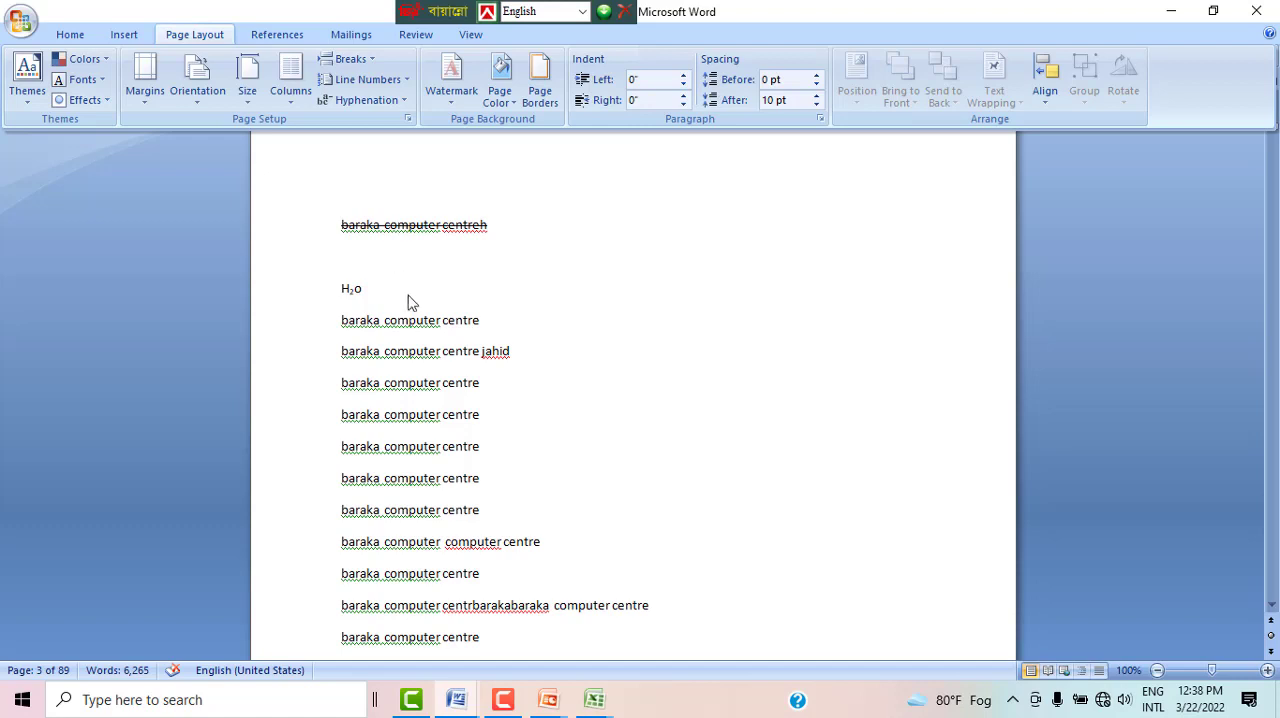
pyautogui.scroll(2, 460, 366)
pyautogui.scroll(-8, 460, 366)
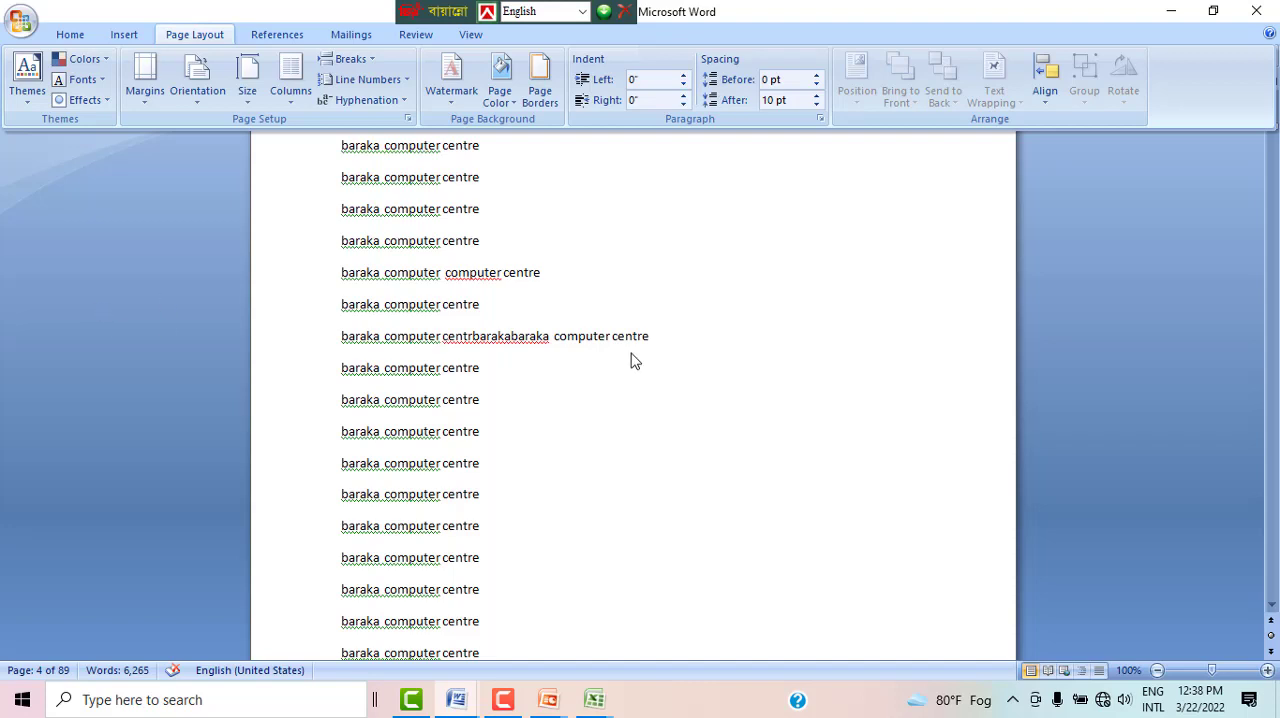
pyautogui.scroll(3, 530, 328)
pyautogui.scroll(3, 530, 328)
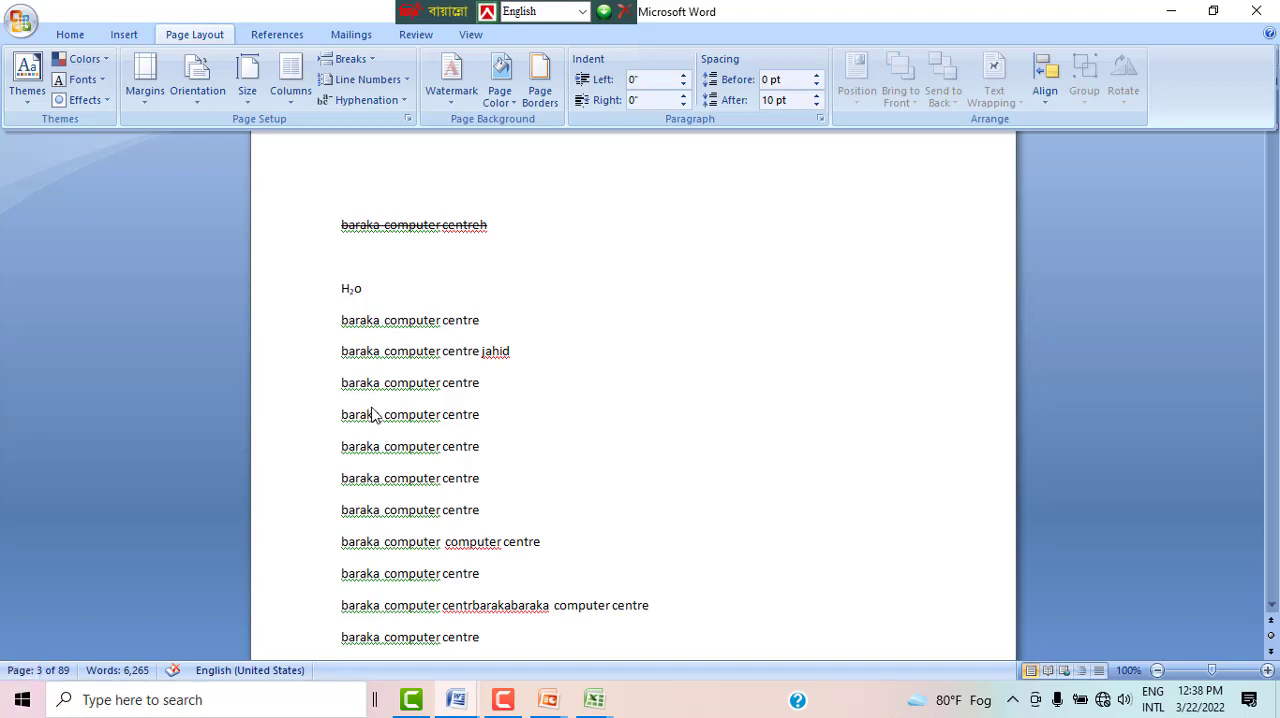
pyautogui.click(146, 100)
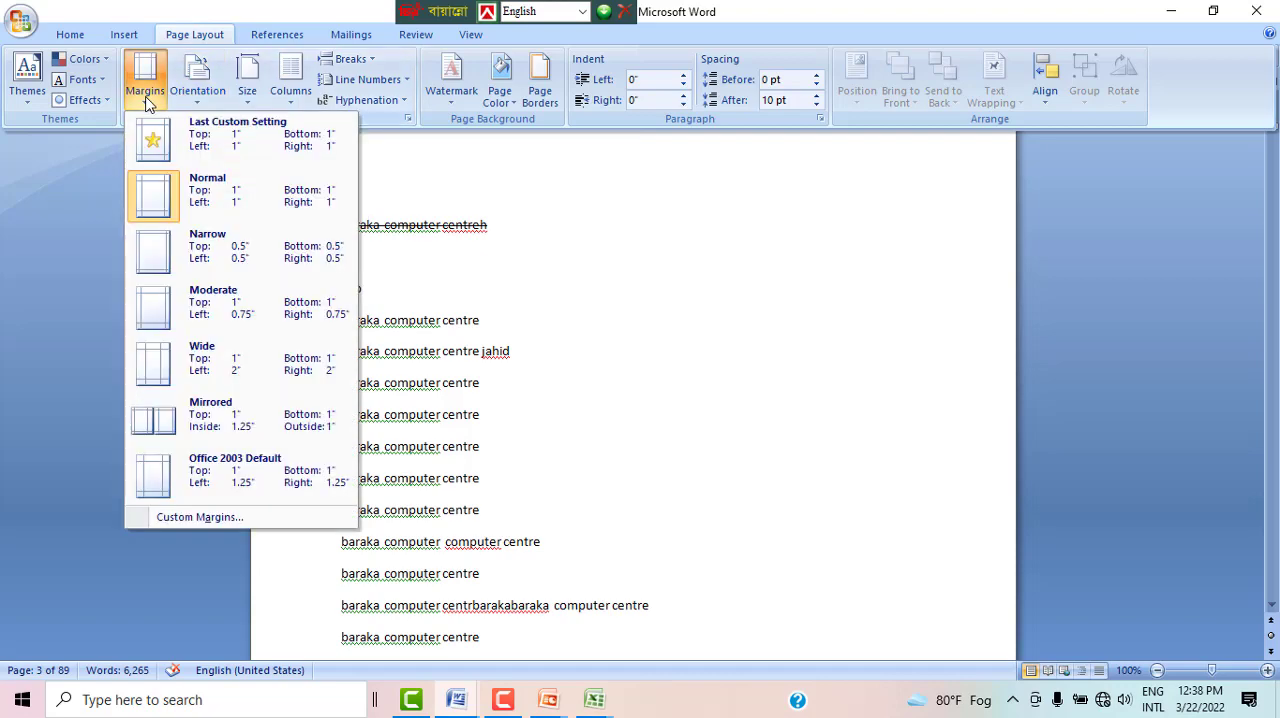
pyautogui.click(248, 98)
pyautogui.click(250, 104)
pyautogui.click(250, 104)
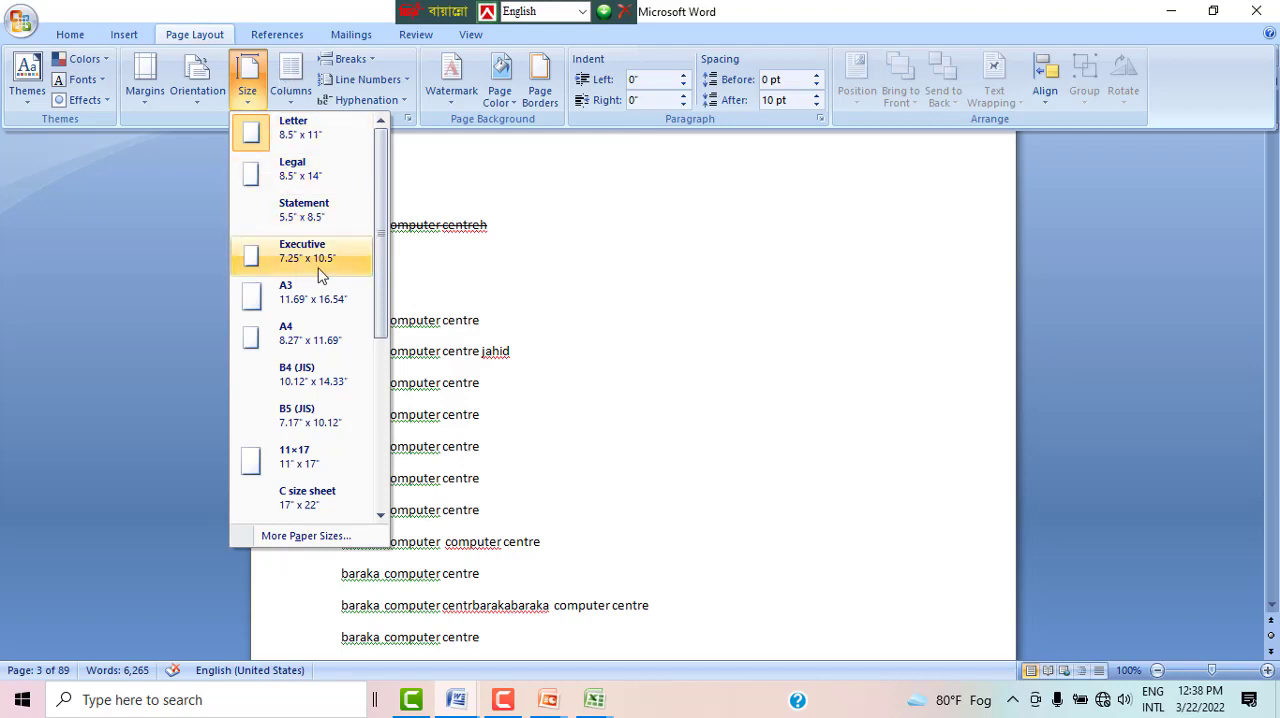
pyautogui.click(289, 330)
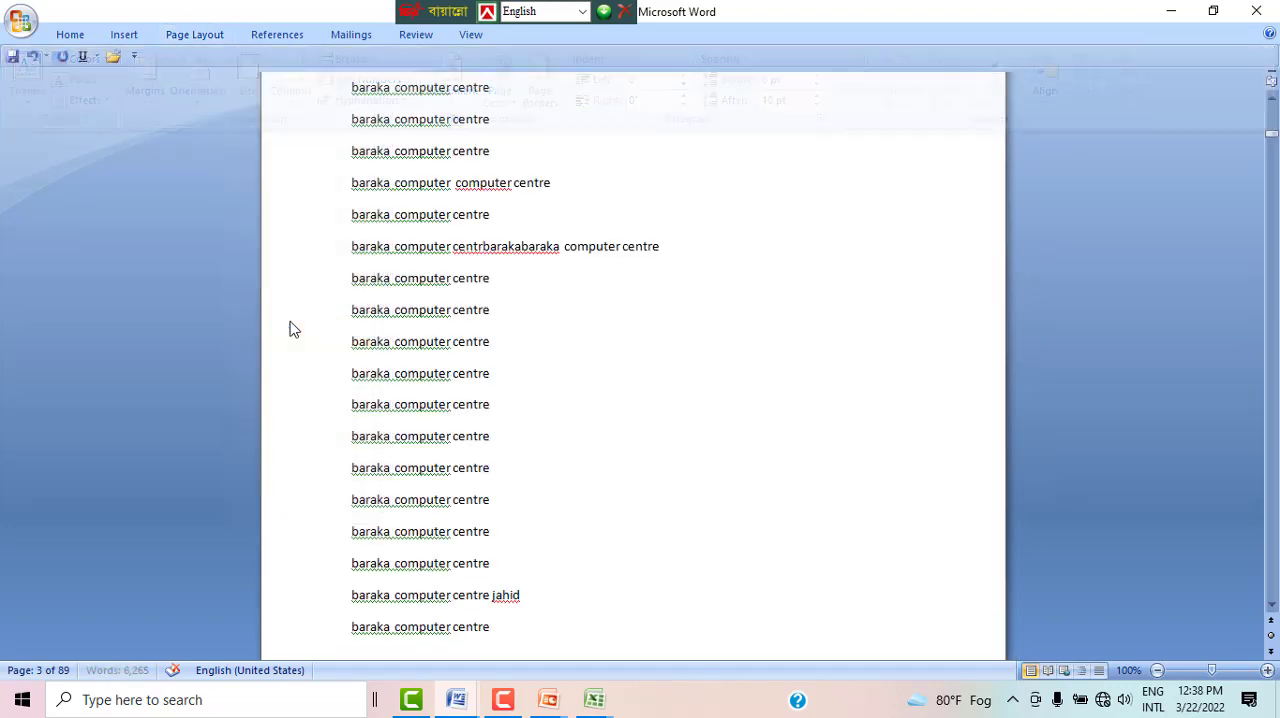
# Step: Examine how the text is laid out on the A4 pages around the struck-through line and H₂o
pyautogui.scroll(3, 570, 318)
pyautogui.scroll(2, 570, 318)
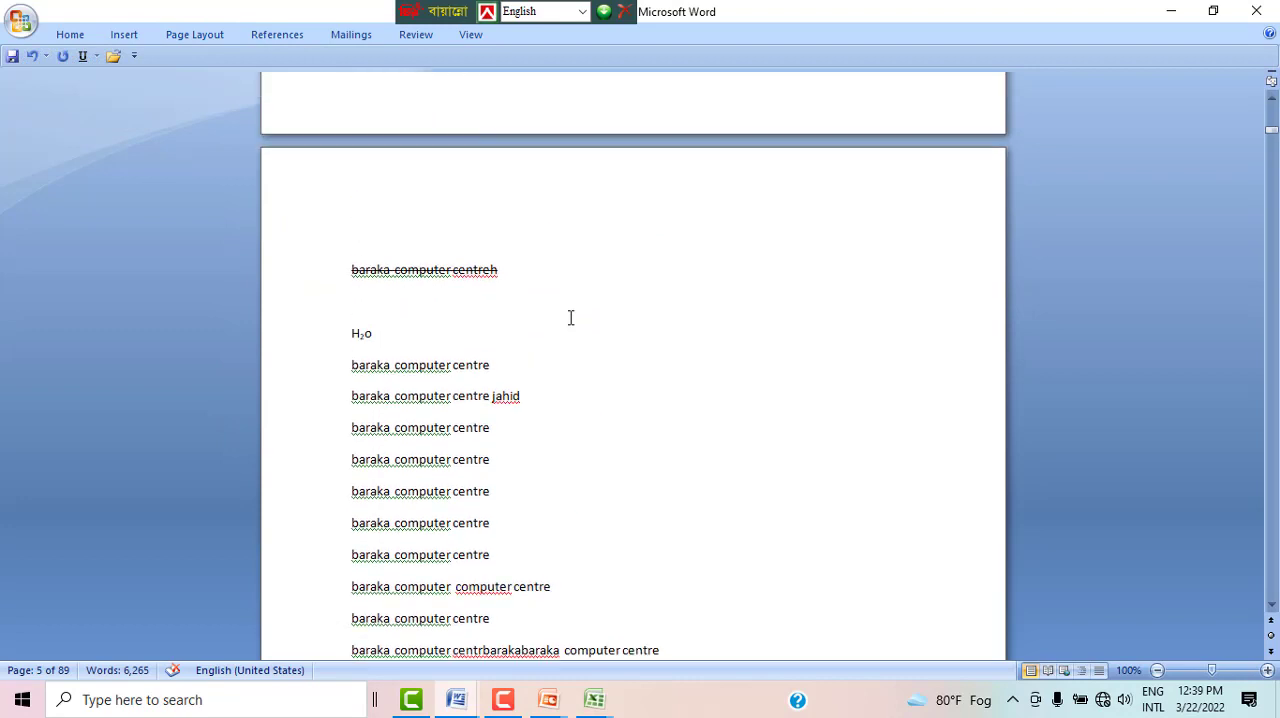
pyautogui.scroll(-2, 565, 320)
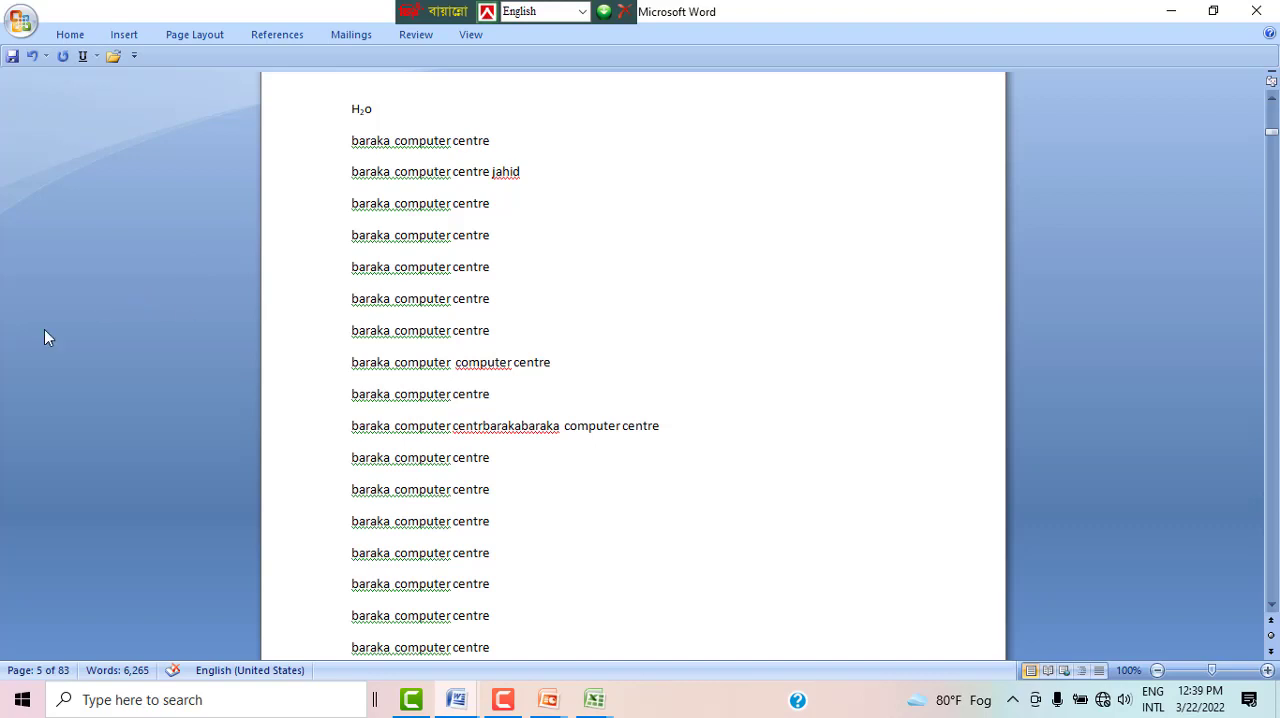
pyautogui.scroll(3, 164, 277)
pyautogui.click(171, 36)
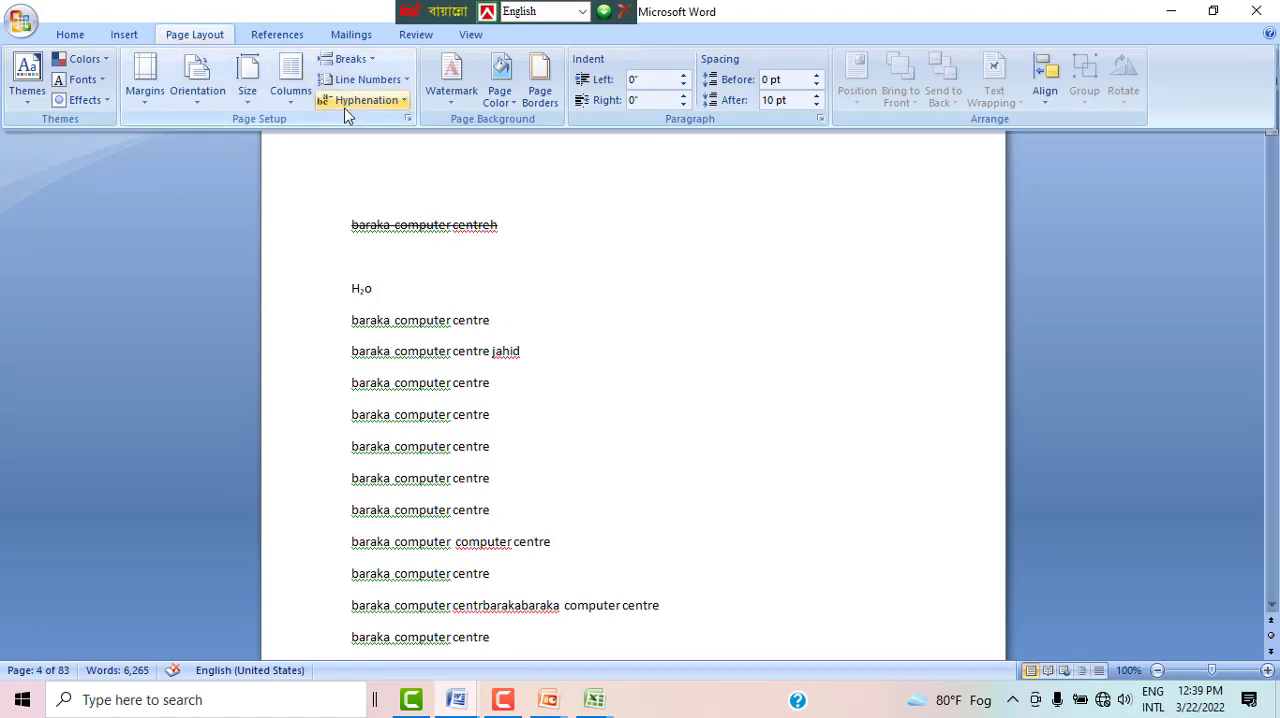
pyautogui.scroll(3, 500, 357)
pyautogui.scroll(-8, 514, 366)
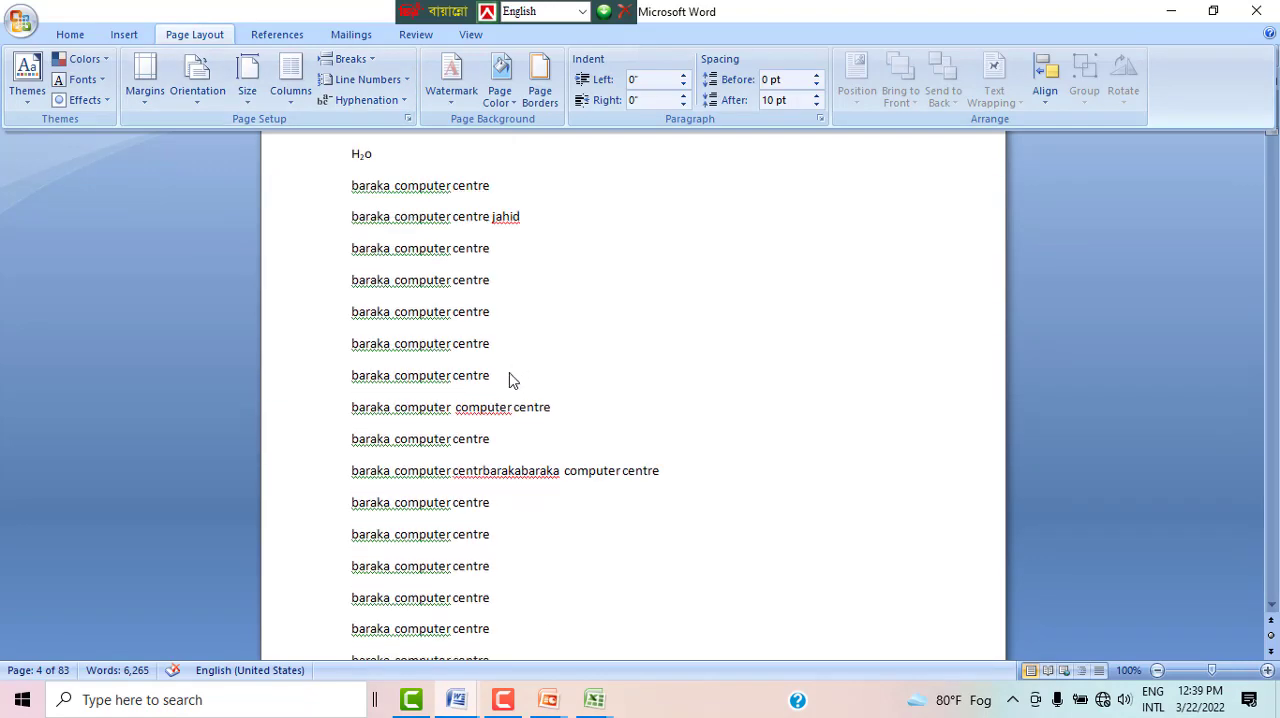
pyautogui.scroll(-5, 490, 335)
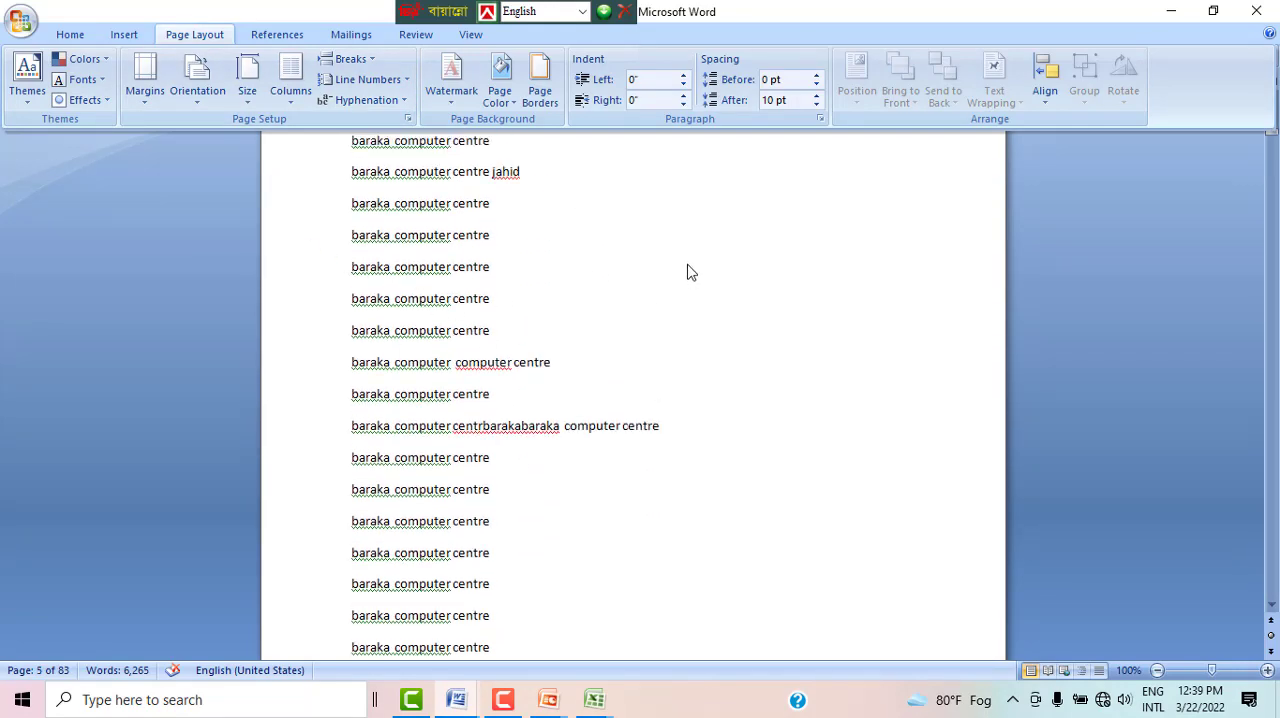
pyautogui.scroll(2, 686, 271)
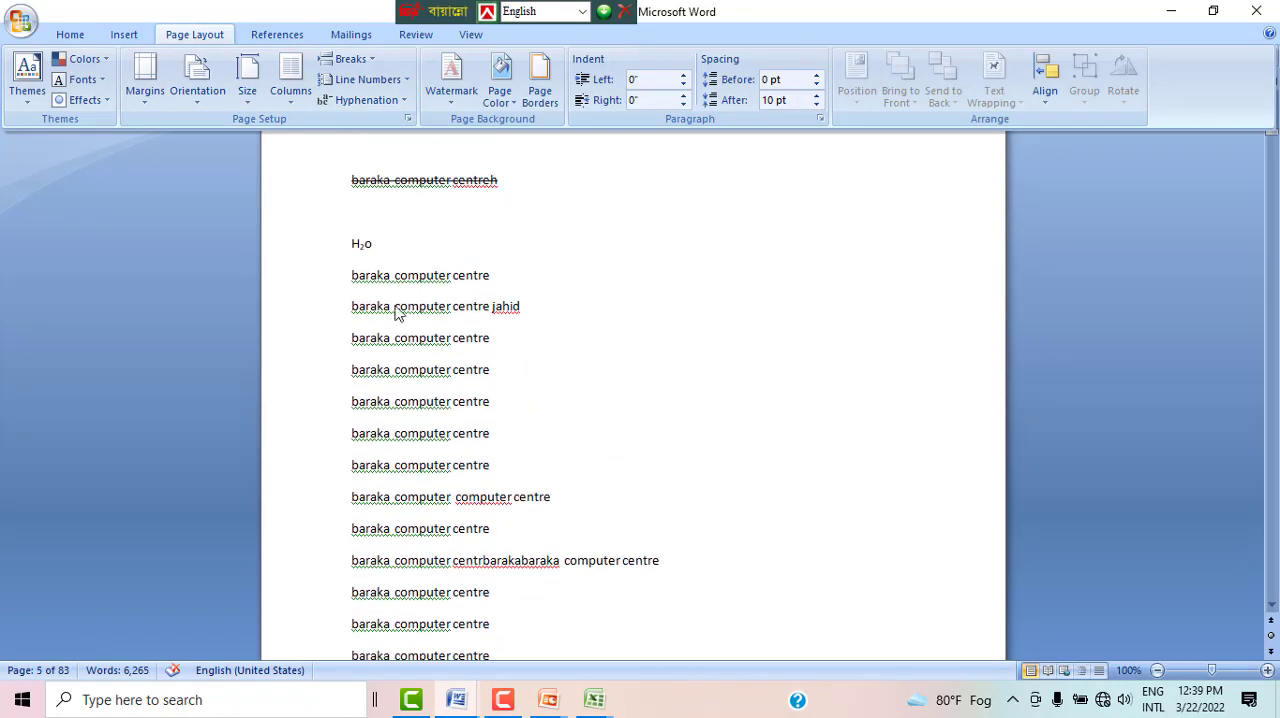
# Step: Copy the "baraka computer centre" line below H₂o, pasting it twice at that line's end and once after H₂o
pyautogui.hotkey('ctrl', 'F1')
pyautogui.click(329, 276)
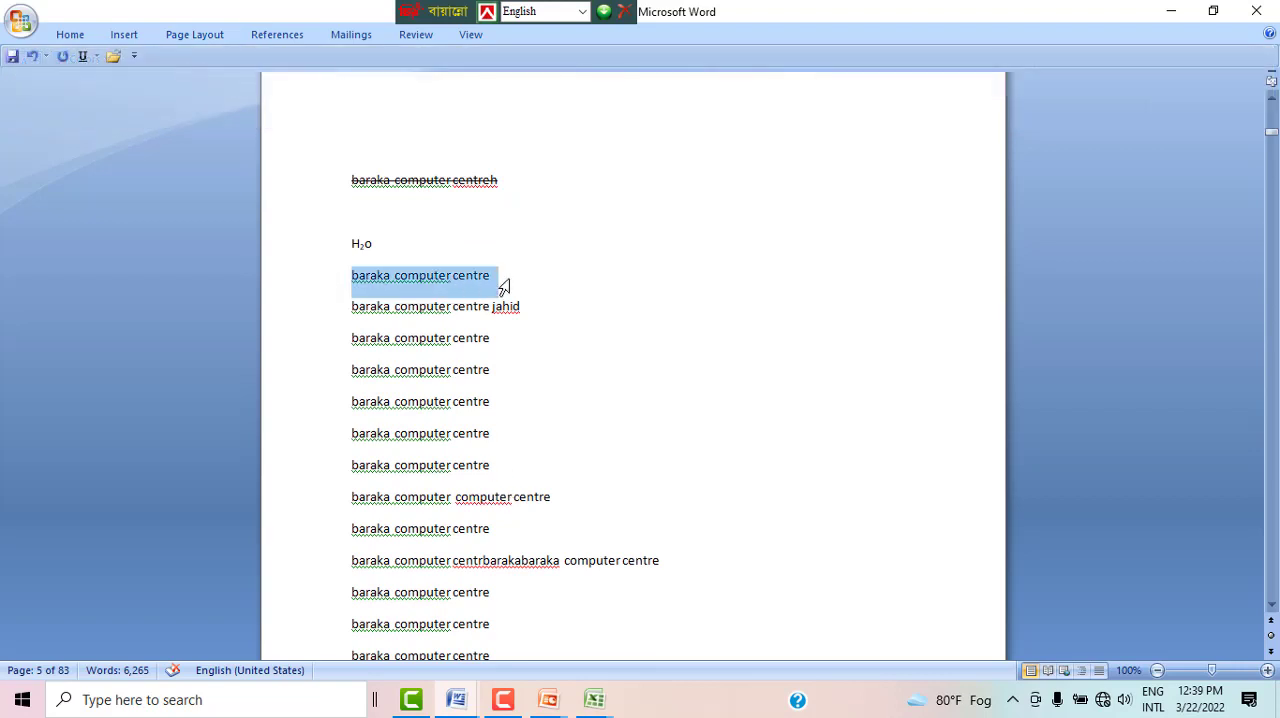
pyautogui.rightClick(451, 277)
pyautogui.click(496, 303)
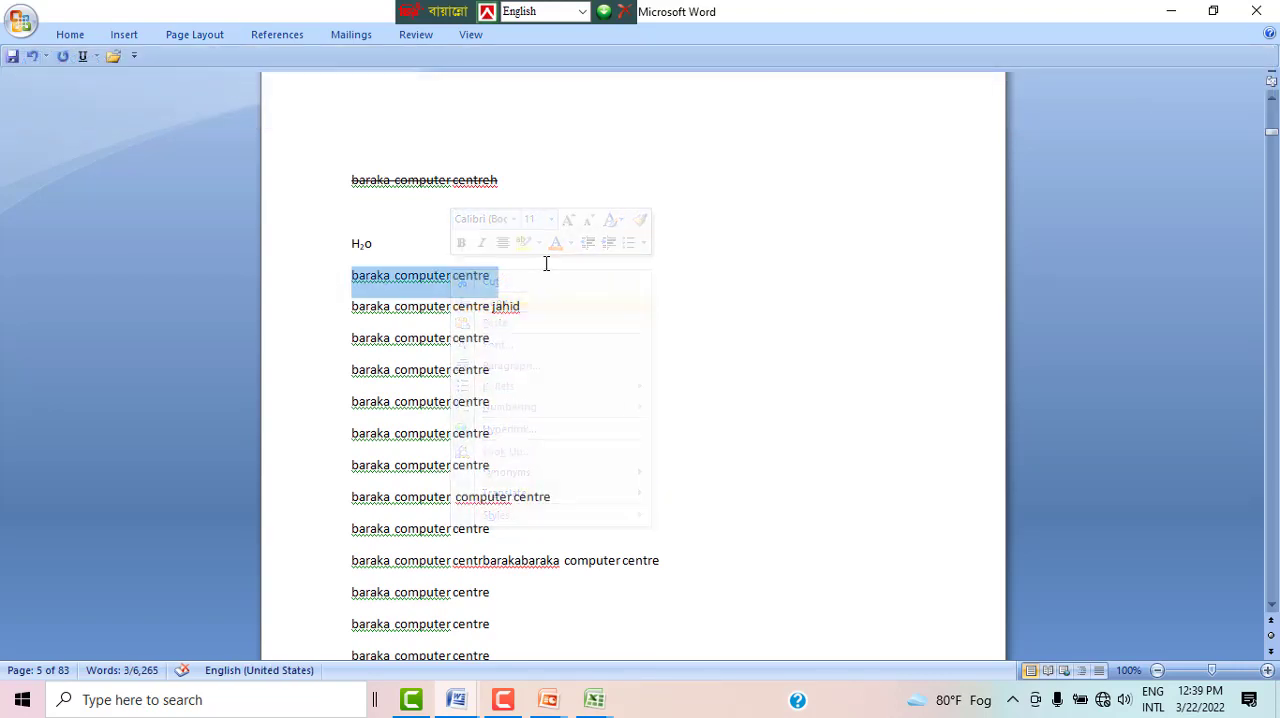
pyautogui.click(523, 277)
pyautogui.rightClick(503, 274)
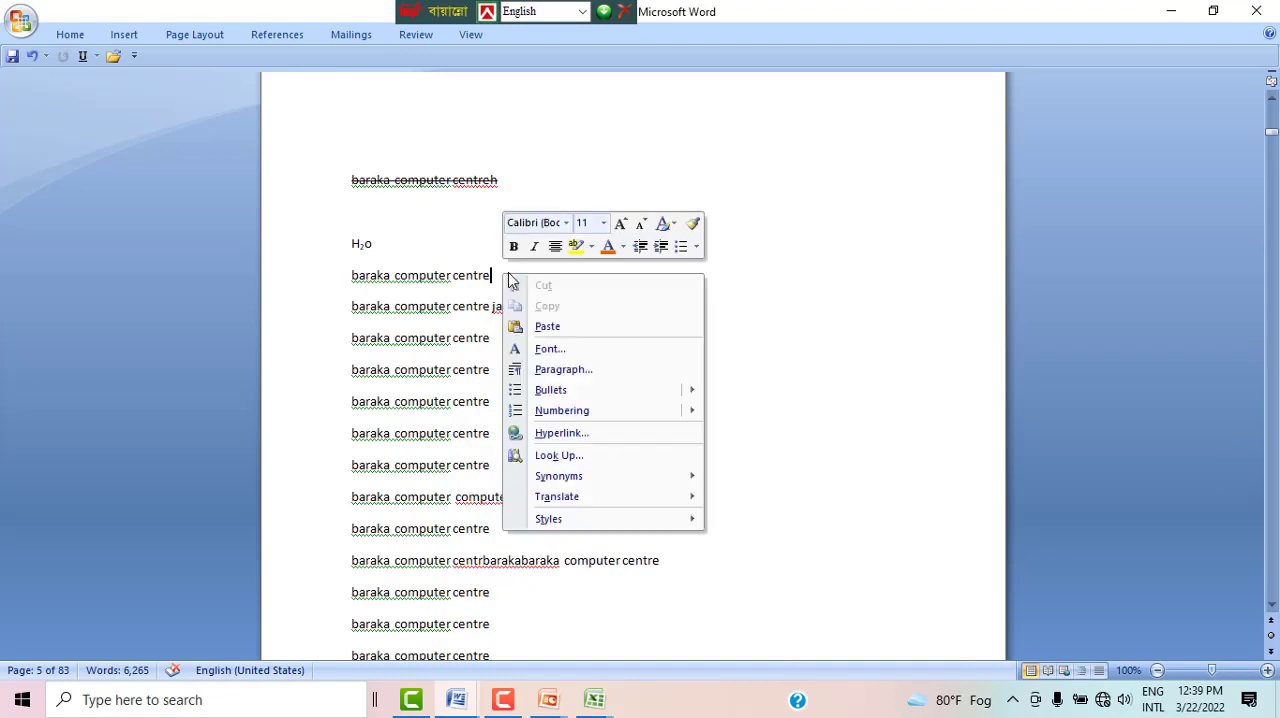
pyautogui.click(545, 328)
pyautogui.rightClick(636, 272)
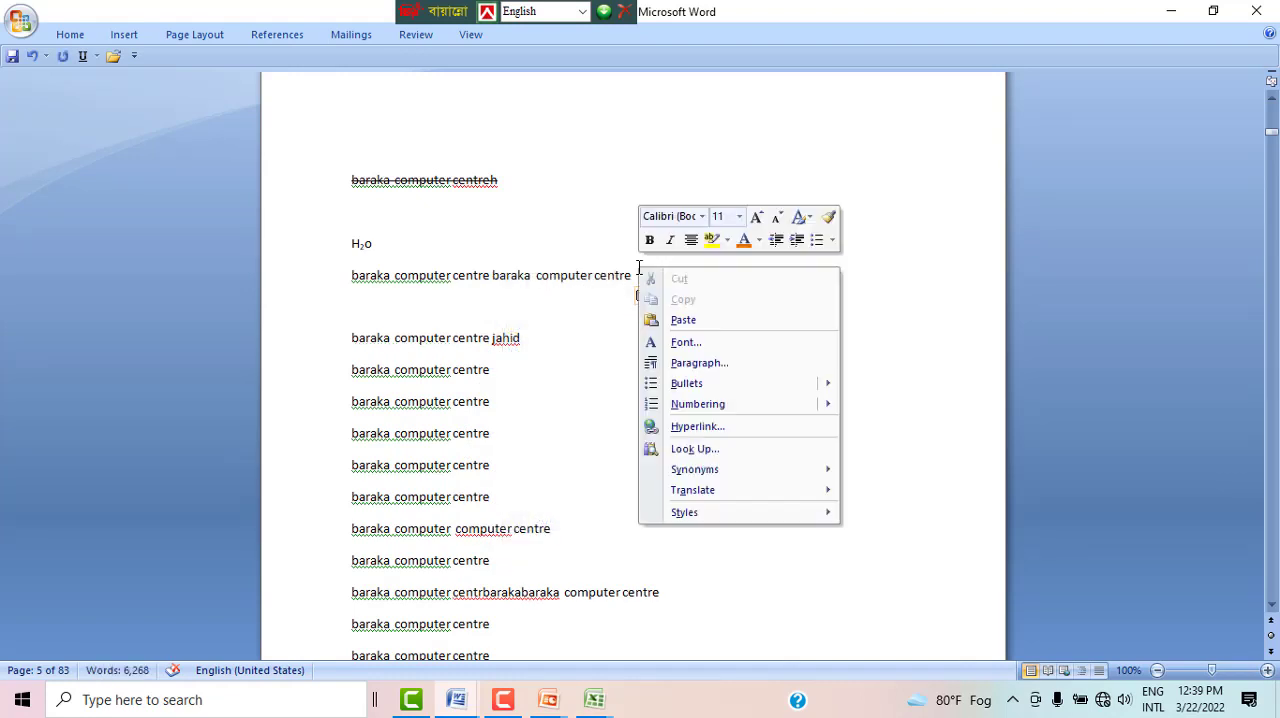
pyautogui.click(680, 318)
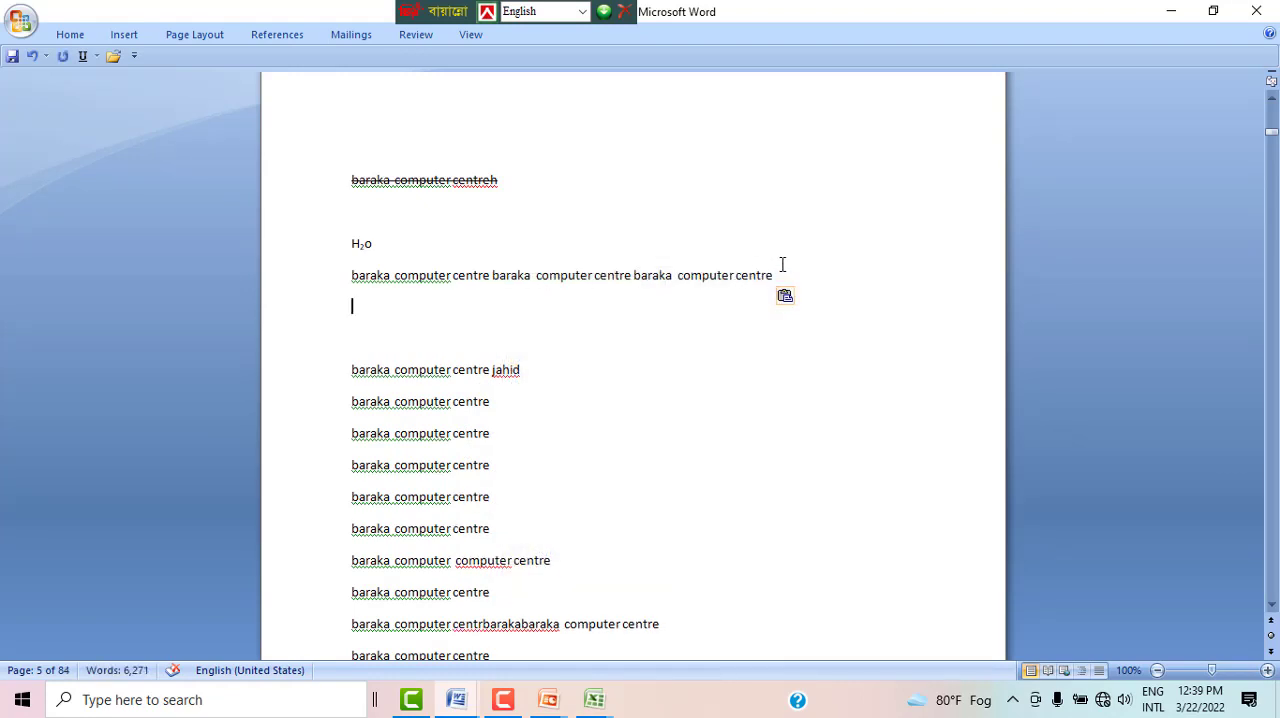
pyautogui.rightClick(783, 264)
pyautogui.click(805, 318)
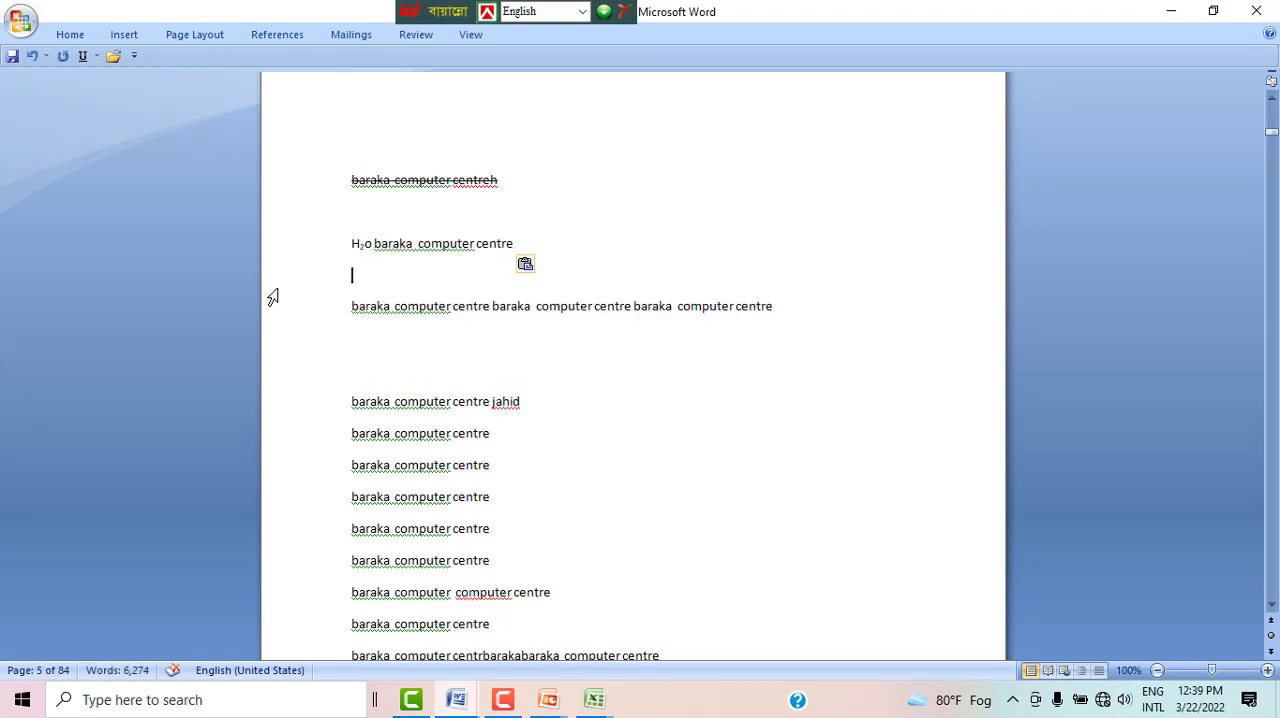
# Step: Copy the line with three repetitions of "baraka computer centre" and paste it repeatedly below to fill the page
pyautogui.click(309, 311)
pyautogui.rightClick(319, 313)
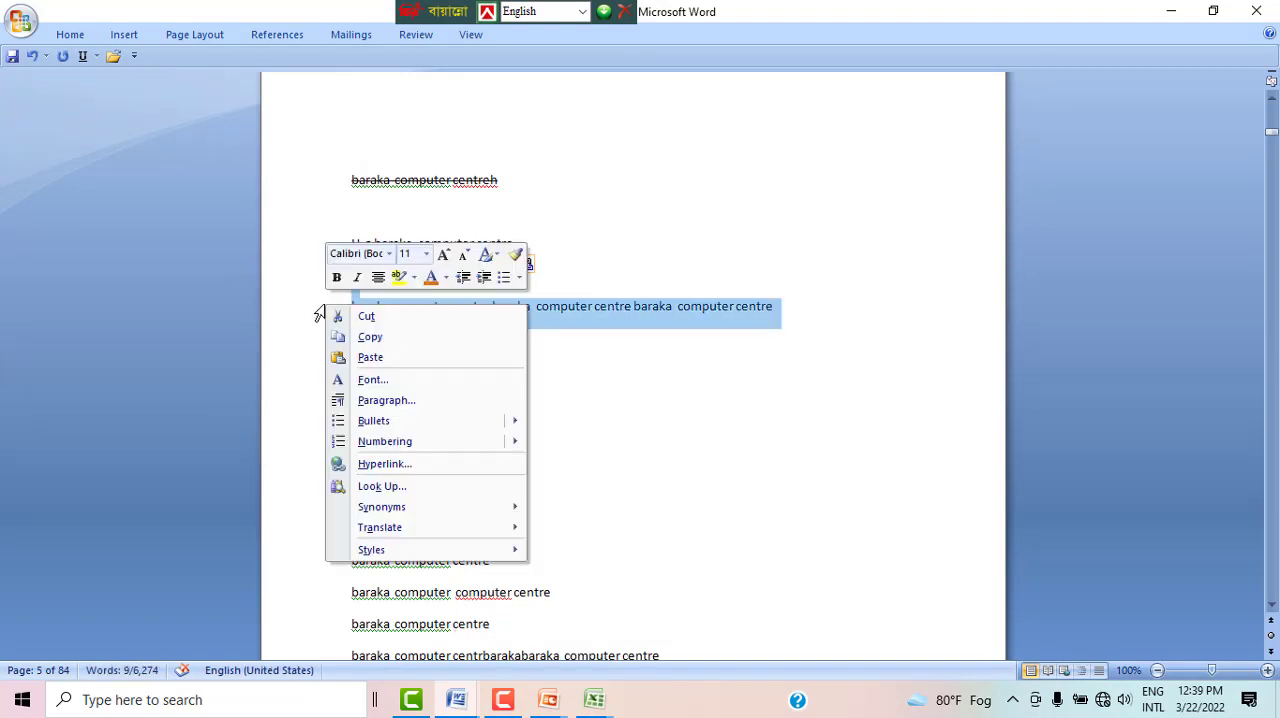
pyautogui.click(382, 337)
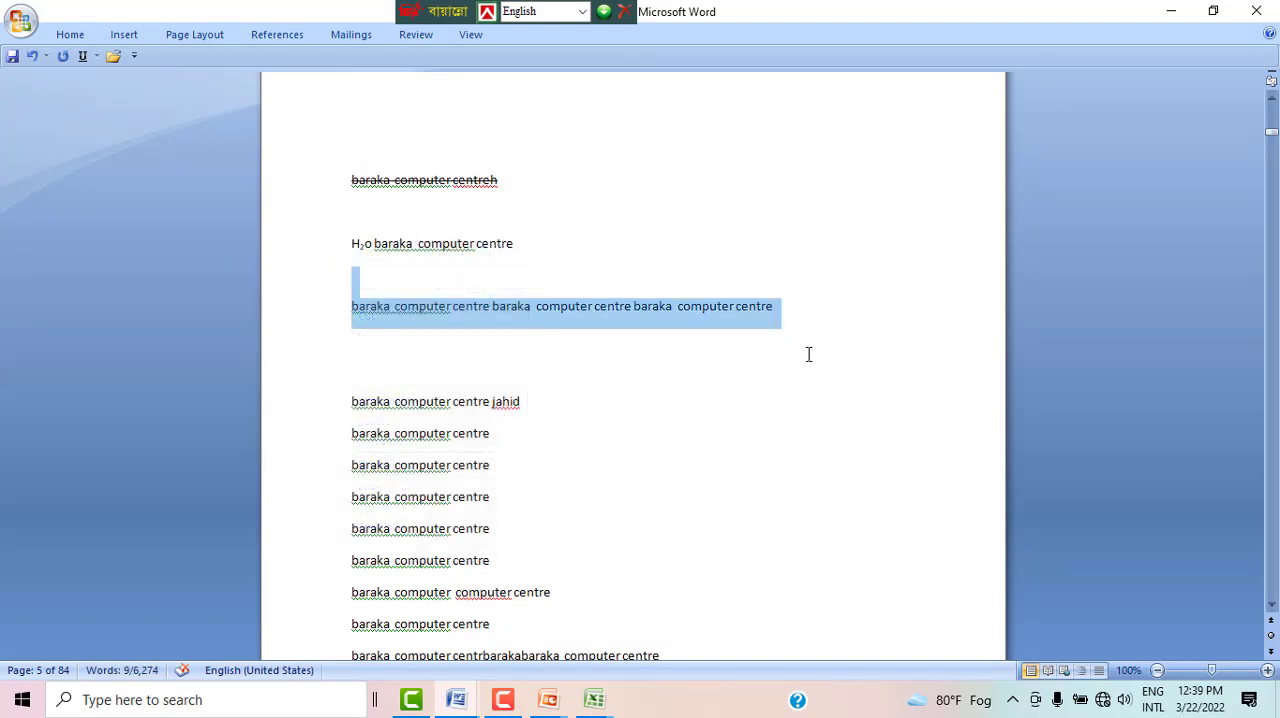
pyautogui.click(836, 333)
pyautogui.hotkey('ctrl', 'v')
pyautogui.hotkey('ctrl', 'v')
pyautogui.hotkey('ctrl', 'v')
pyautogui.hotkey('ctrl', 'v')
pyautogui.hotkey('ctrl', 'v')
pyautogui.hotkey('ctrl', 'v')
pyautogui.hotkey('ctrl', 'v')
pyautogui.hotkey('ctrl', 'v')
pyautogui.hotkey('ctrl', 'v')
pyautogui.hotkey('ctrl', 'v')
pyautogui.hotkey('ctrl', 'v')
pyautogui.hotkey('ctrl', 'v')
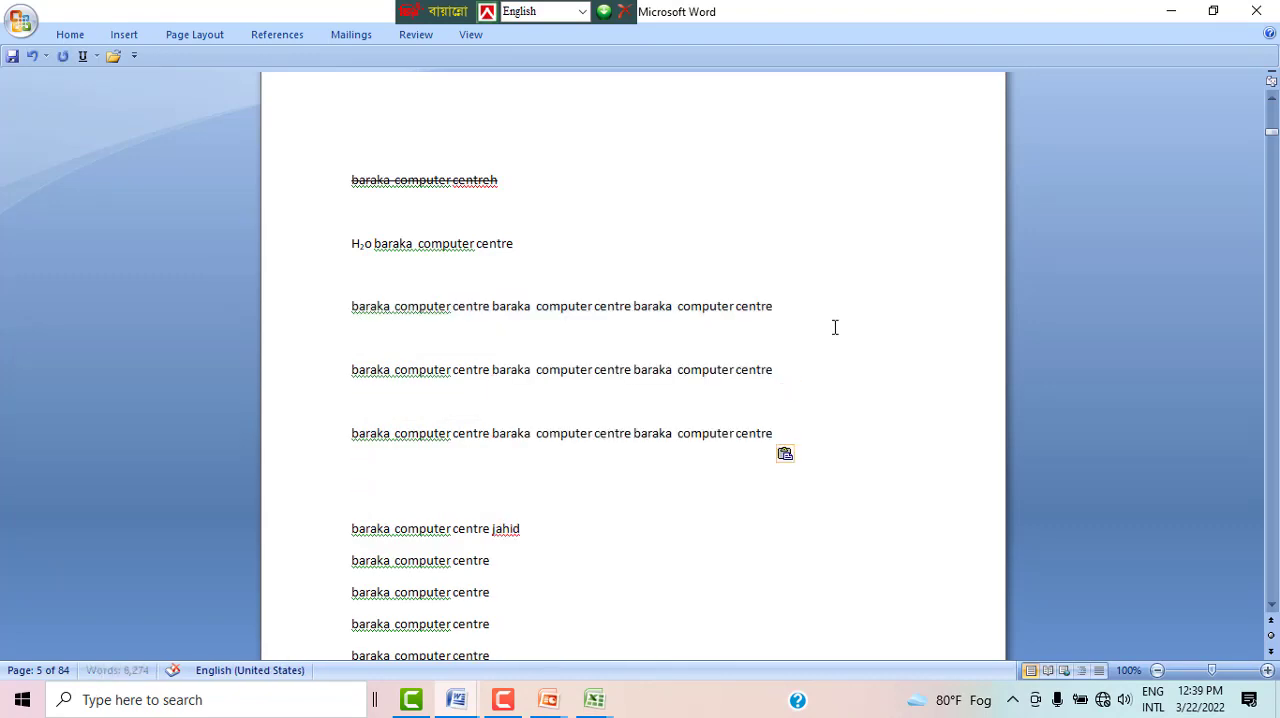
pyautogui.hotkey('ctrl', 'v')
pyautogui.hotkey('ctrl', 'v')
pyautogui.hotkey('ctrl', 'v')
pyautogui.hotkey('ctrl', 'v')
pyautogui.hotkey('ctrl', 'v')
pyautogui.hotkey('ctrl', 'v')
pyautogui.hotkey('ctrl', 'v')
pyautogui.hotkey('ctrl', 'v')
pyautogui.hotkey('ctrl', 'v')
pyautogui.hotkey('ctrl', 'v')
pyautogui.hotkey('ctrl', 'v')
pyautogui.hotkey('ctrl', 'v')
pyautogui.hotkey('ctrl', 'v')
pyautogui.hotkey('ctrl', 'v')
pyautogui.hotkey('ctrl', 'v')
pyautogui.hotkey('ctrl', 'v')
pyautogui.hotkey('ctrl', 'v')
pyautogui.hotkey('ctrl', 'v')
pyautogui.hotkey('ctrl', 'v')
pyautogui.hotkey('ctrl', 'v')
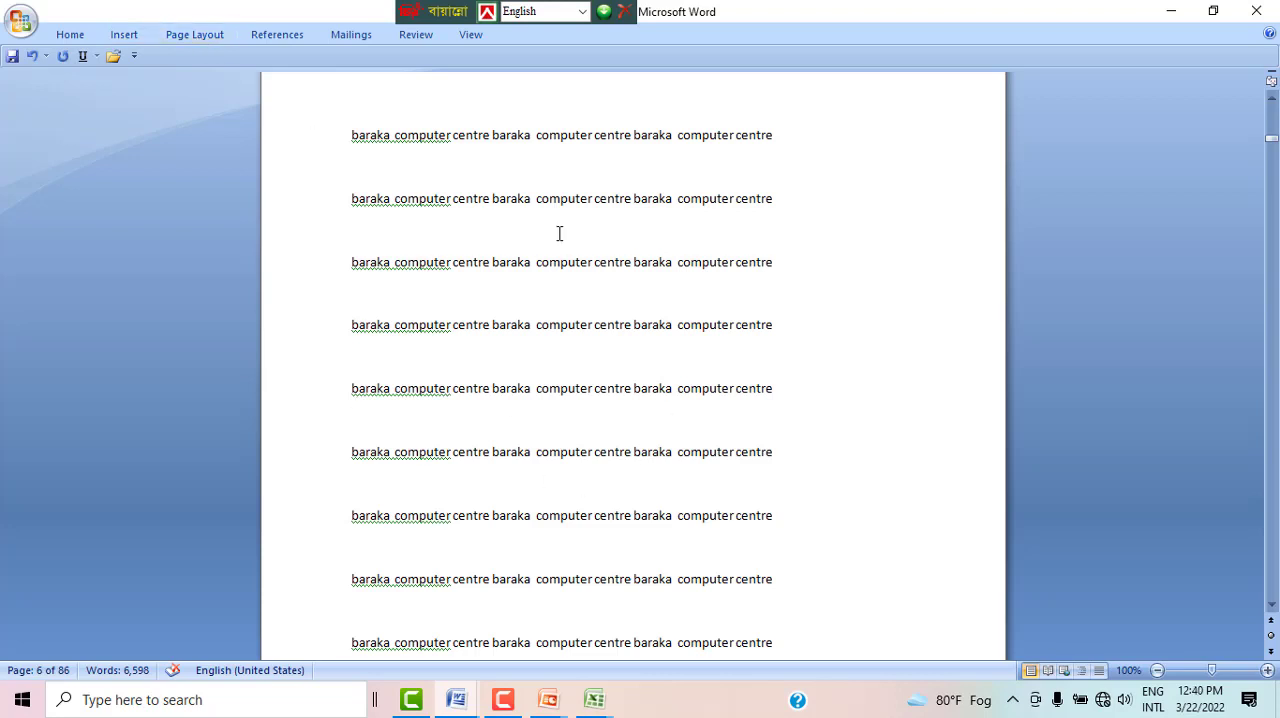
# Step: Set the document's text in two columns
pyautogui.click(195, 33)
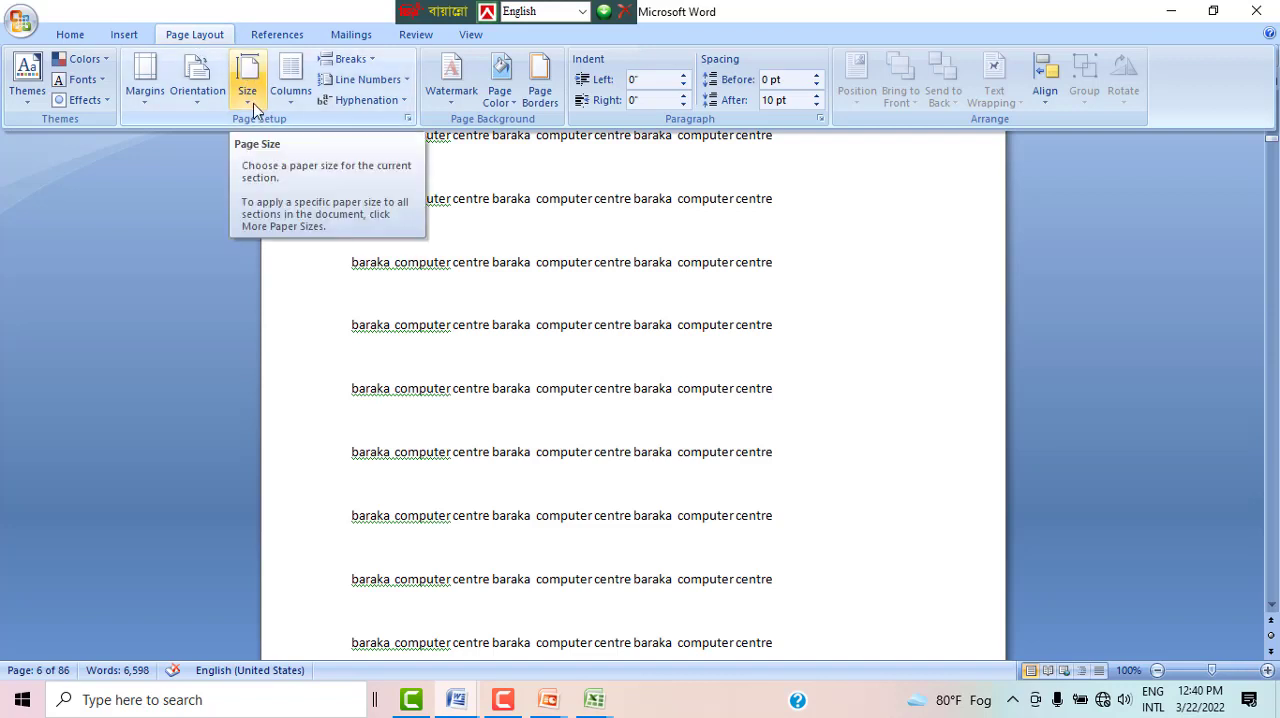
pyautogui.click(283, 105)
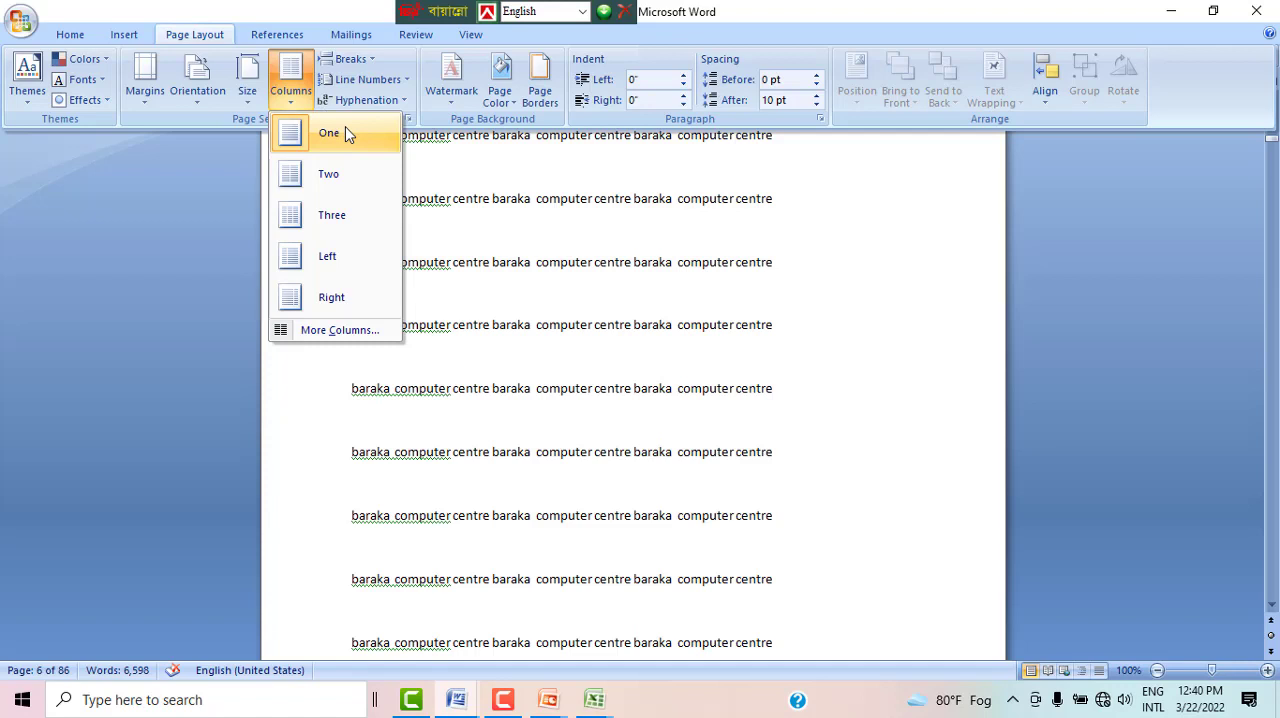
pyautogui.click(340, 178)
pyautogui.hotkey('ctrl', 'F1')
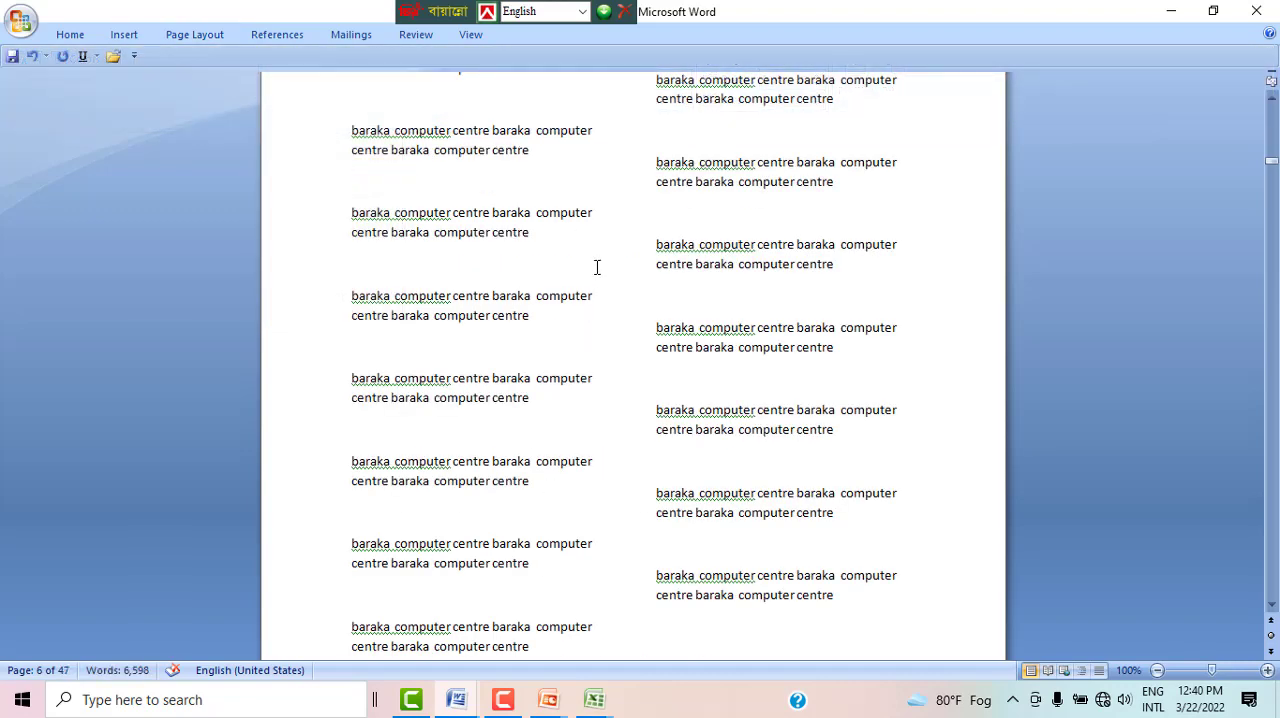
# Step: Change the text layout to three columns
pyautogui.click(194, 34)
pyautogui.click(290, 78)
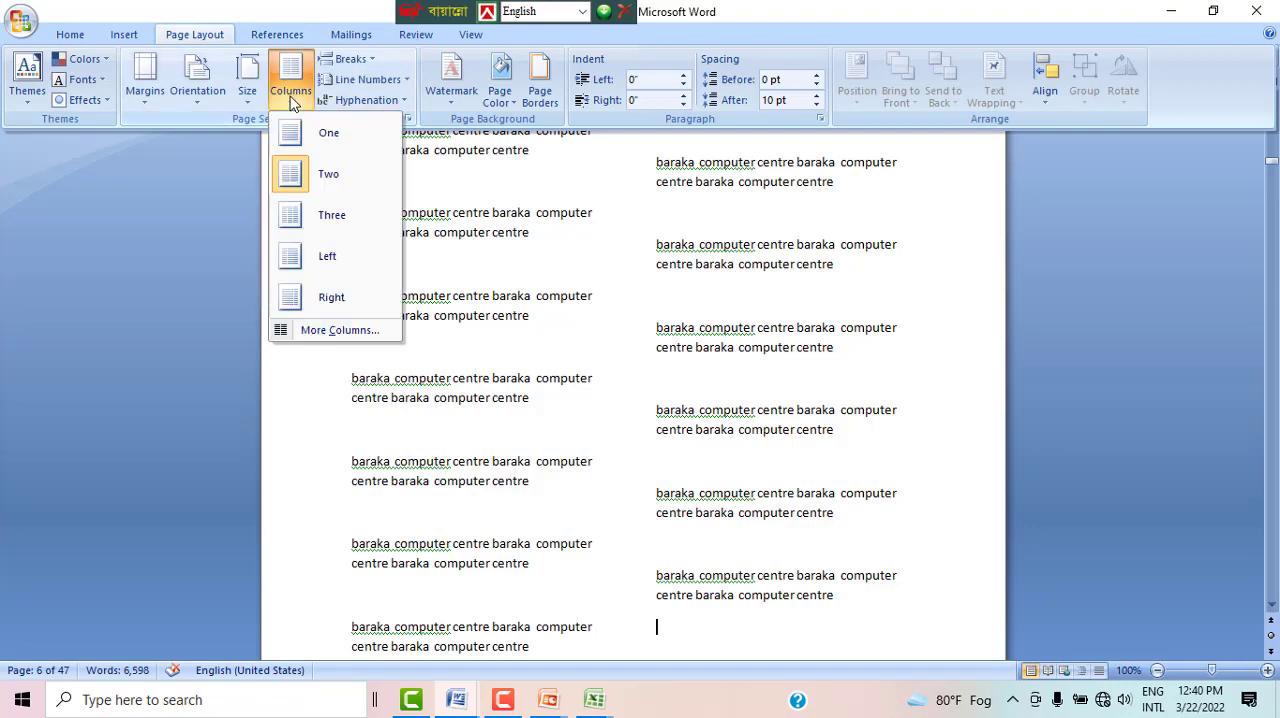
pyautogui.click(332, 217)
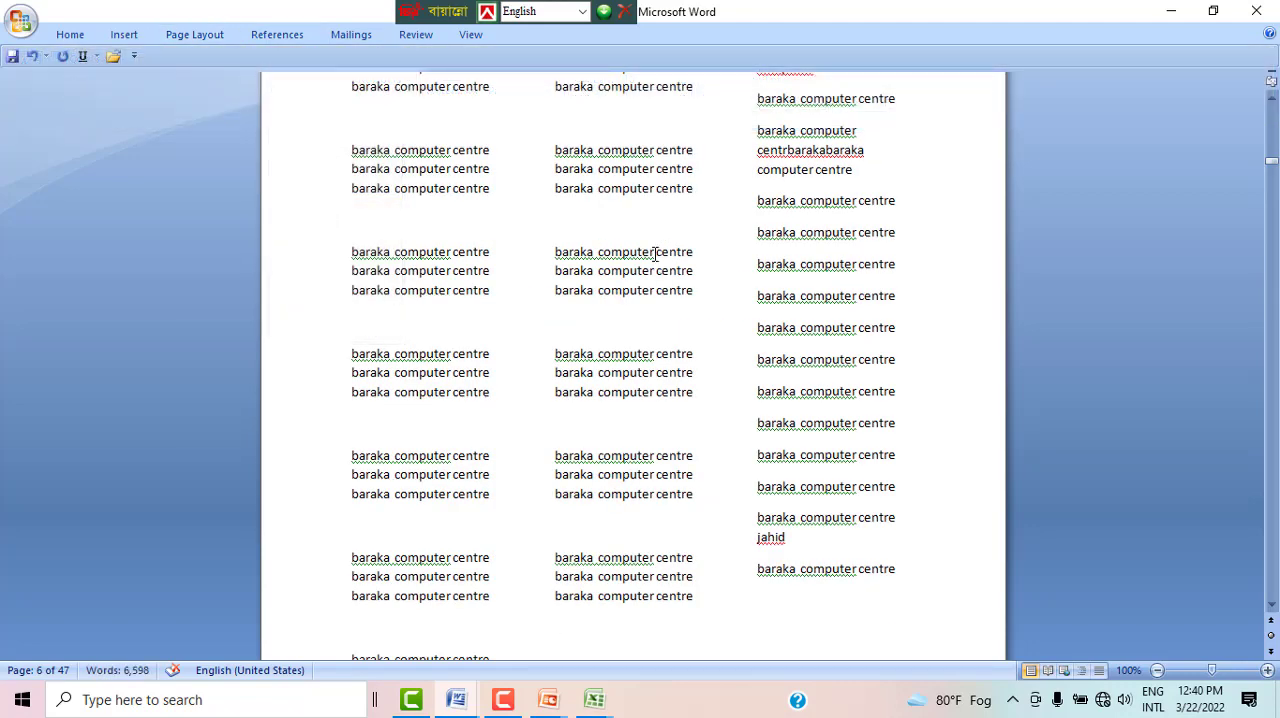
# Step: Set the number of columns for this section to 11 with equal column width and review the resulting pages
pyautogui.click(203, 38)
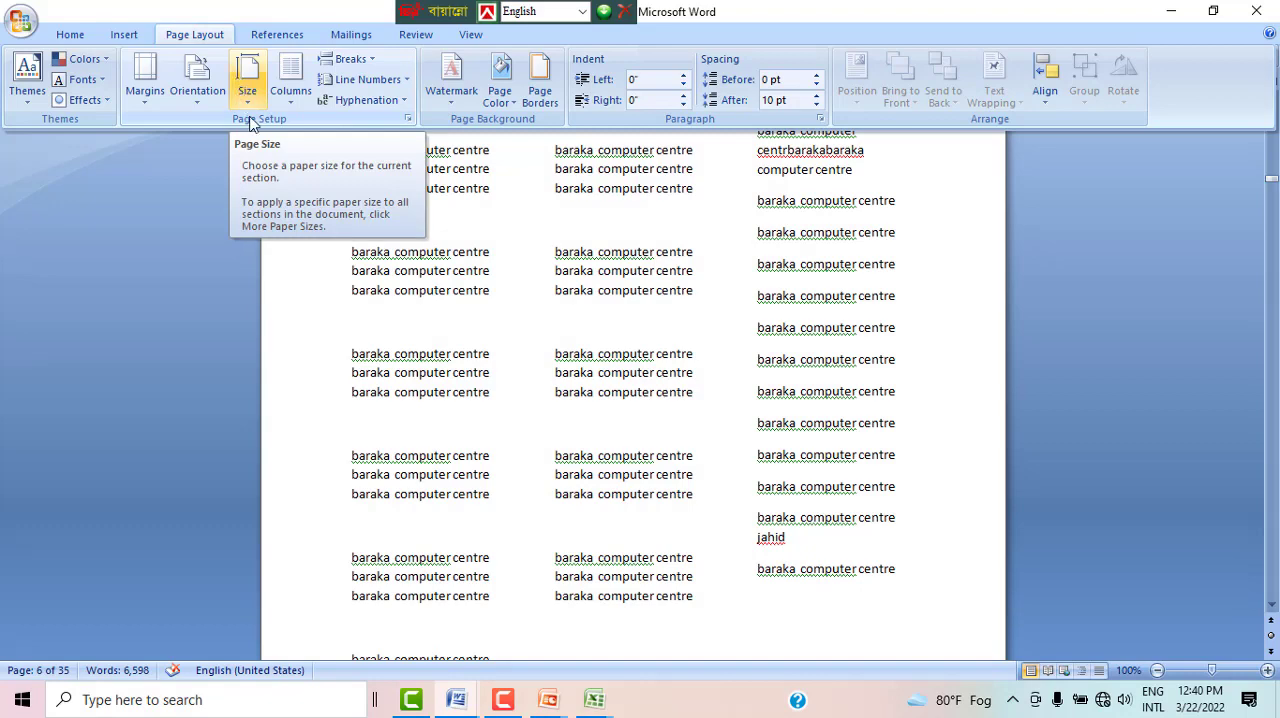
pyautogui.click(293, 110)
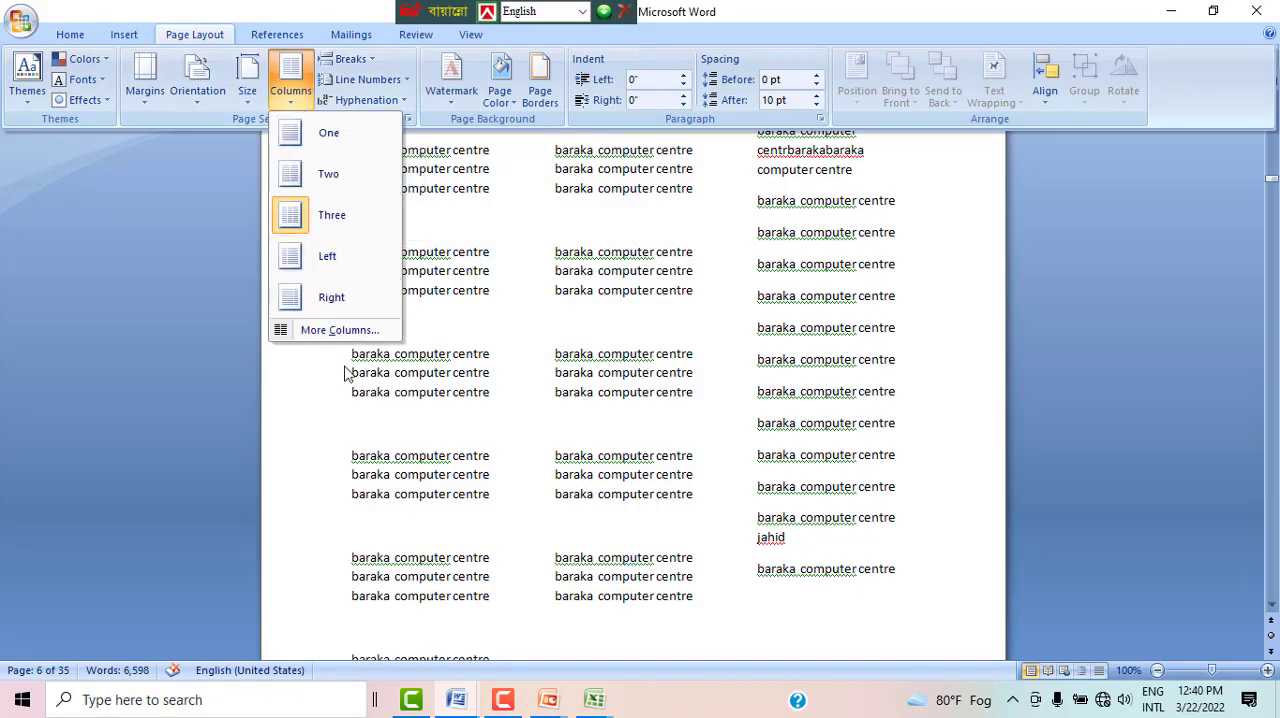
pyautogui.click(335, 331)
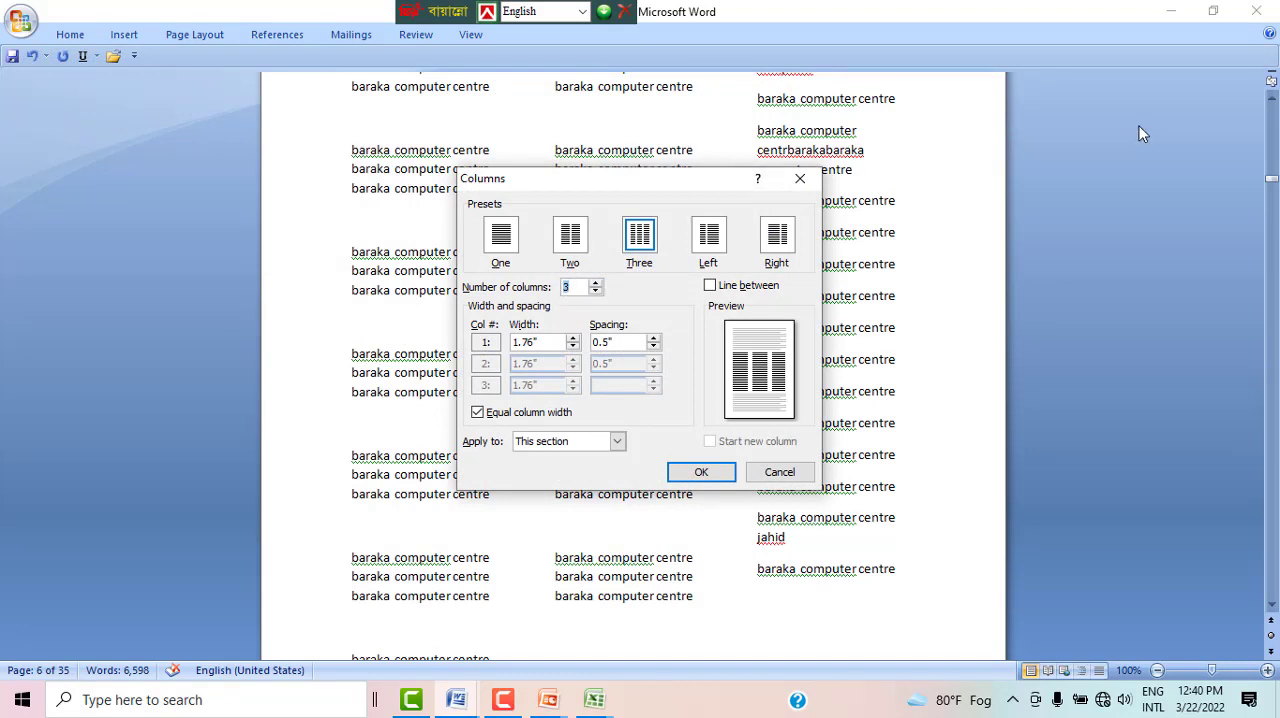
pyautogui.click(596, 283)
pyautogui.click(596, 283)
pyautogui.click(596, 283)
pyautogui.click(596, 283)
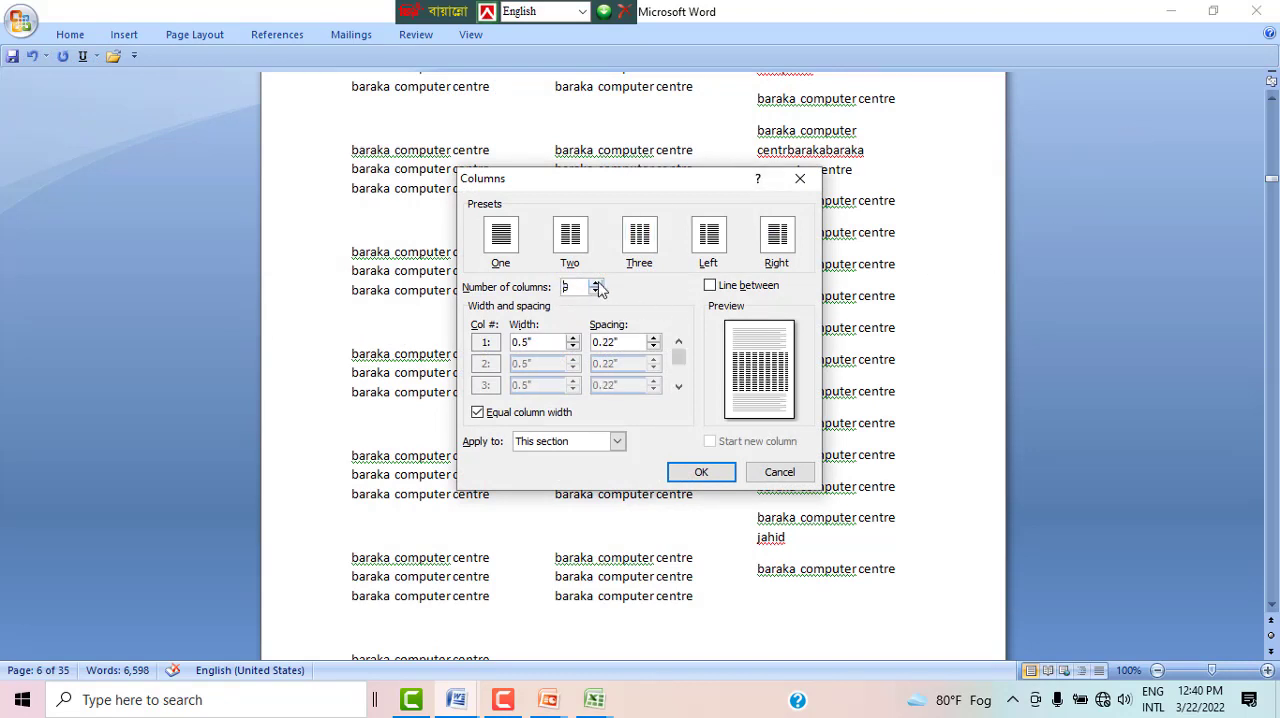
pyautogui.click(596, 283)
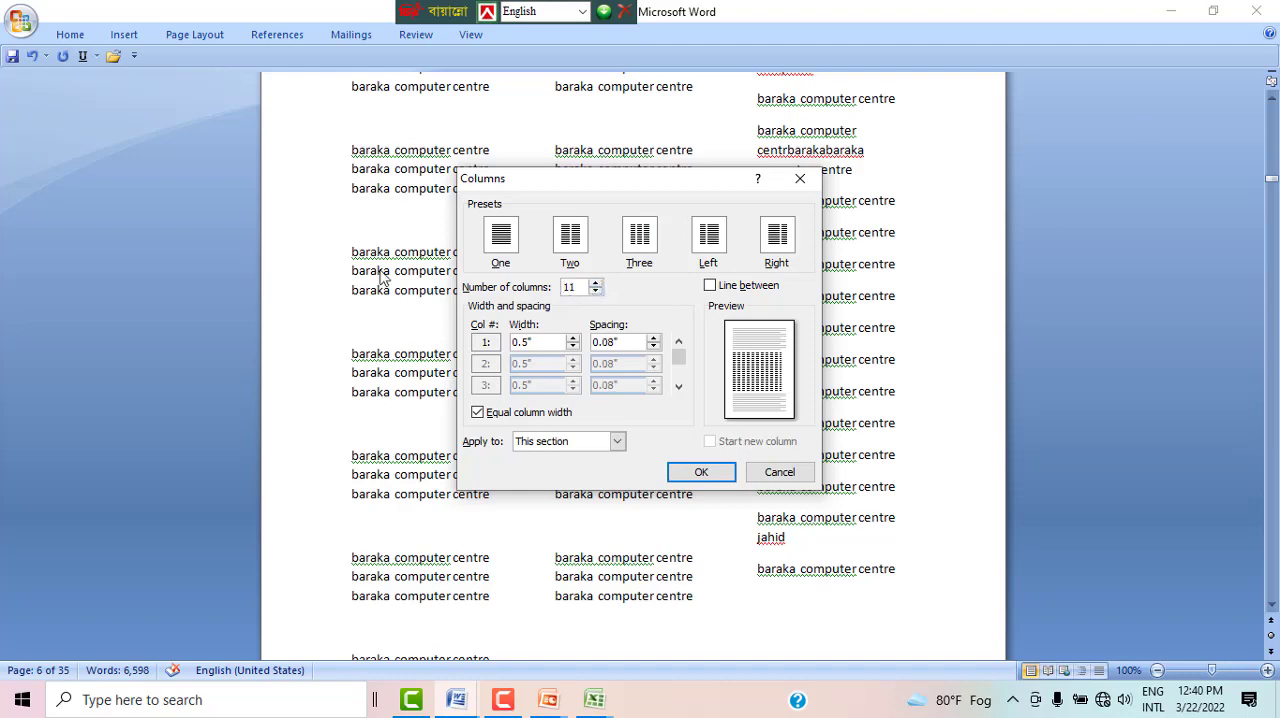
pyautogui.click(700, 476)
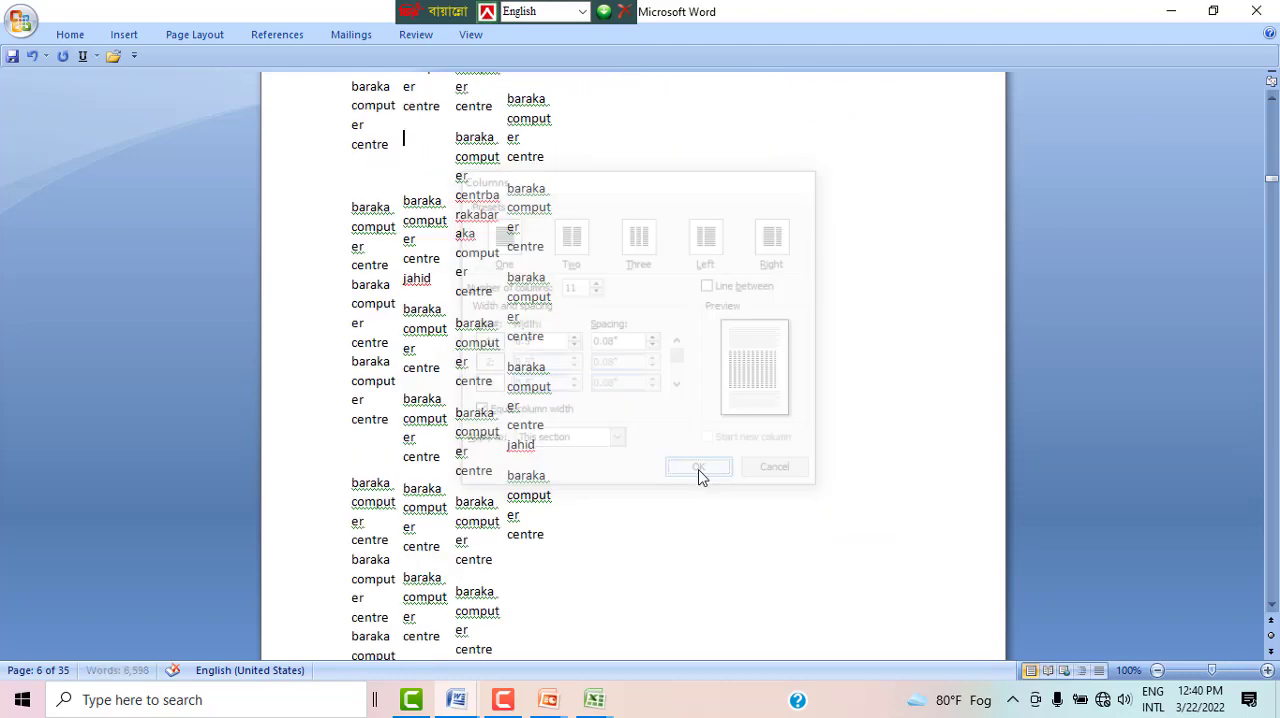
pyautogui.scroll(3, 540, 310)
pyautogui.scroll(5, 513, 319)
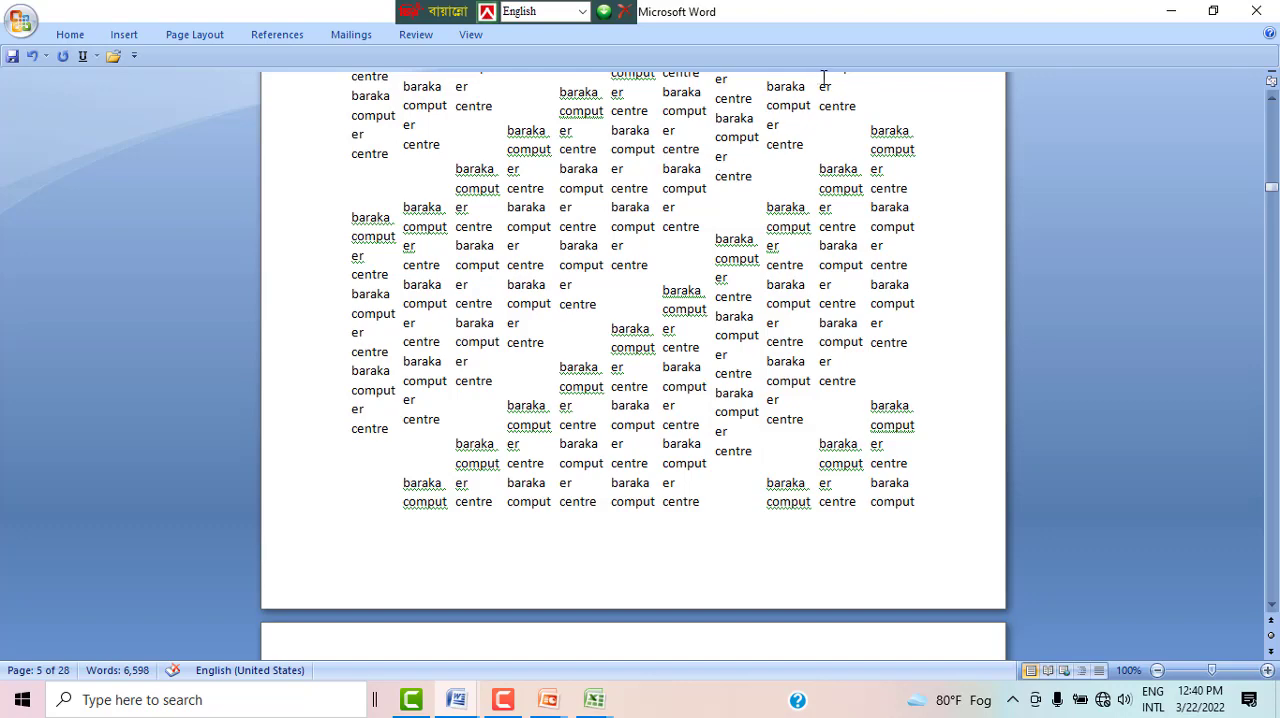
pyautogui.scroll(-10, 671, 242)
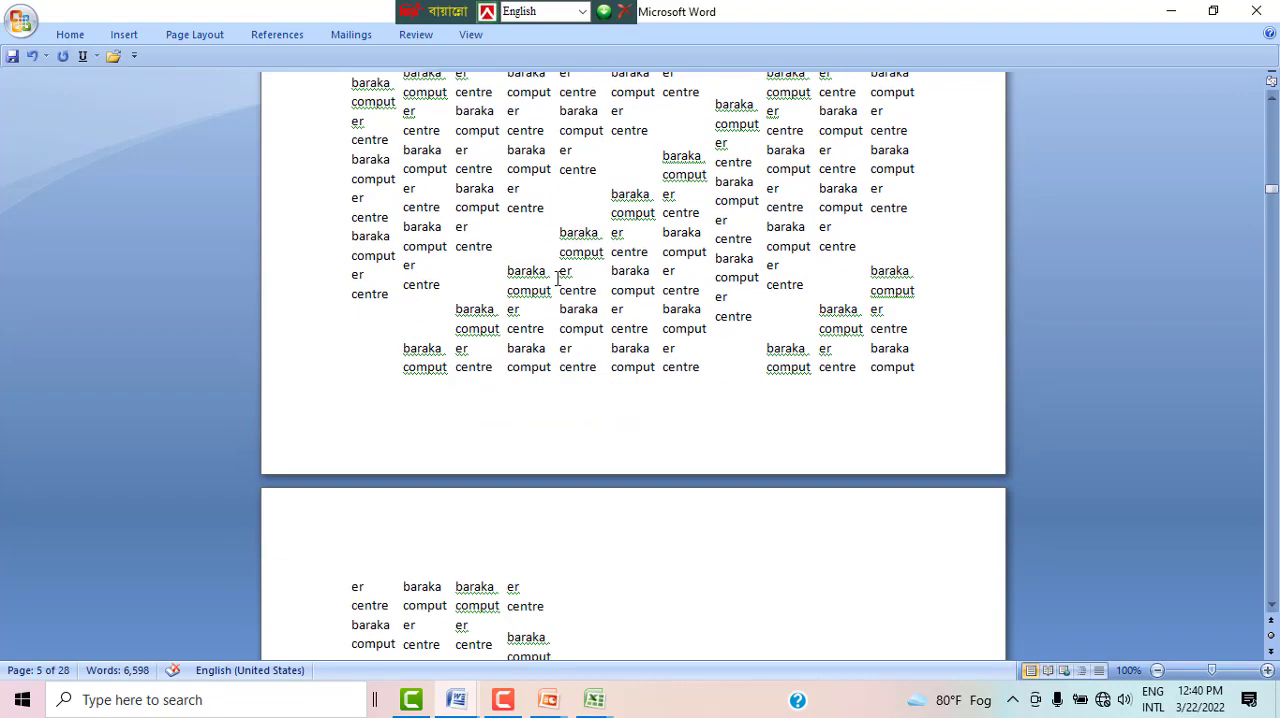
# Step: Change the 11-column section to the Two columns preset
pyautogui.click(201, 37)
pyautogui.click(290, 75)
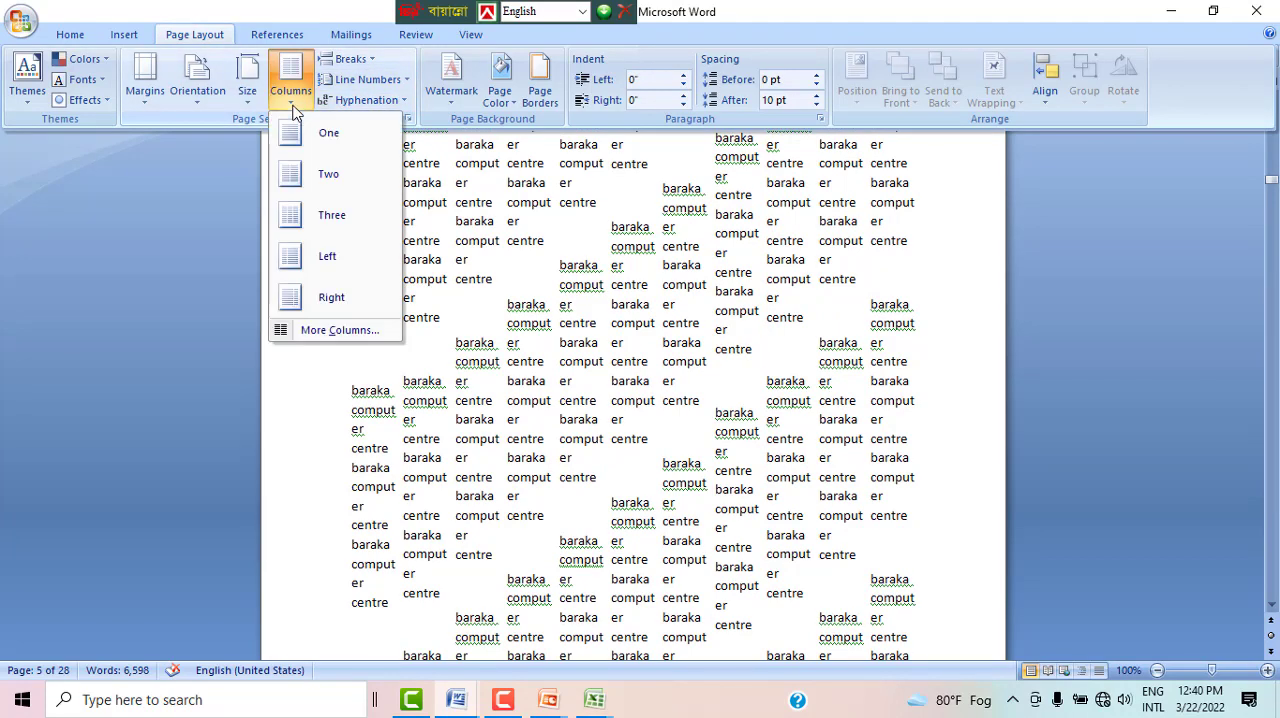
pyautogui.click(327, 172)
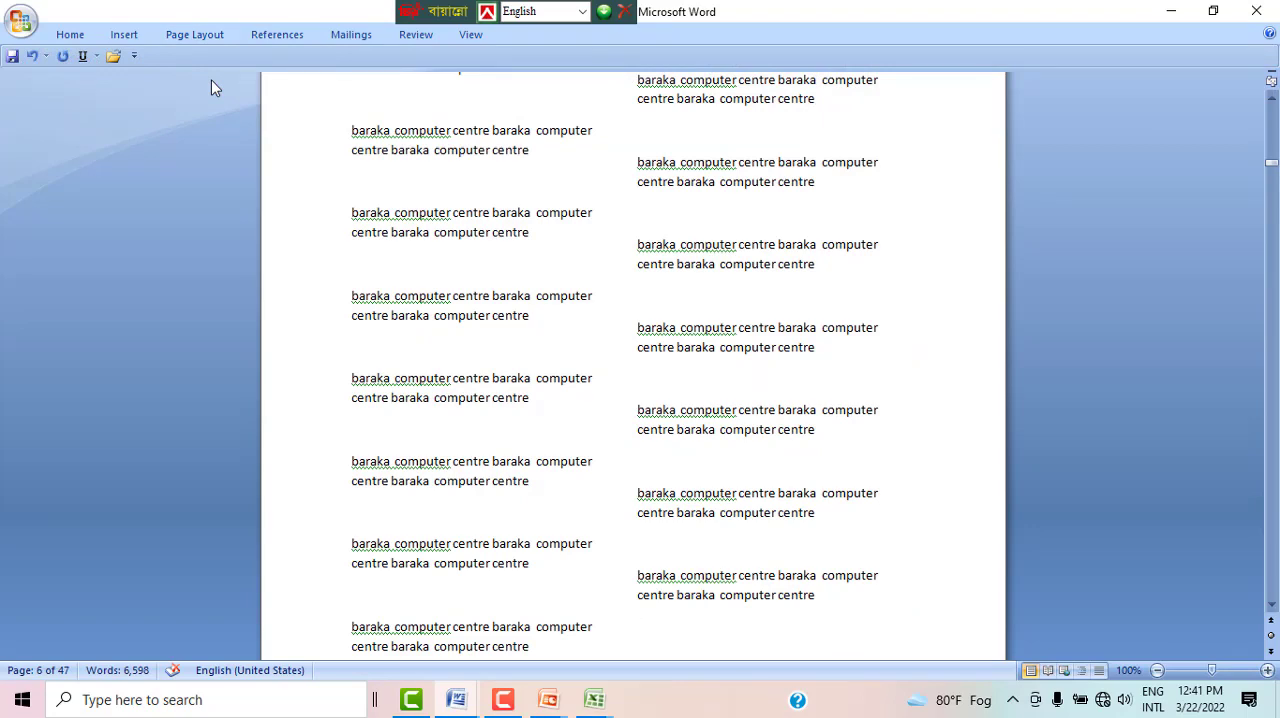
pyautogui.scroll(17, 411, 369)
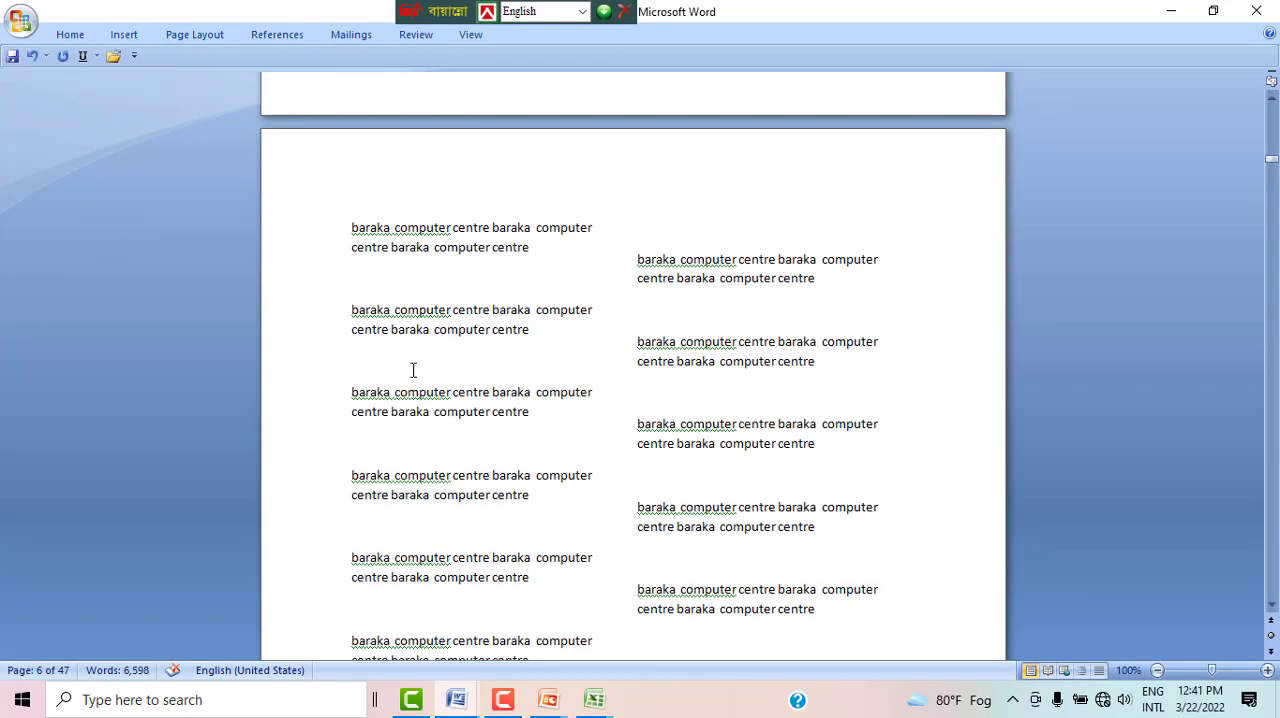
# Step: Return the section's text to a single column
pyautogui.click(228, 35)
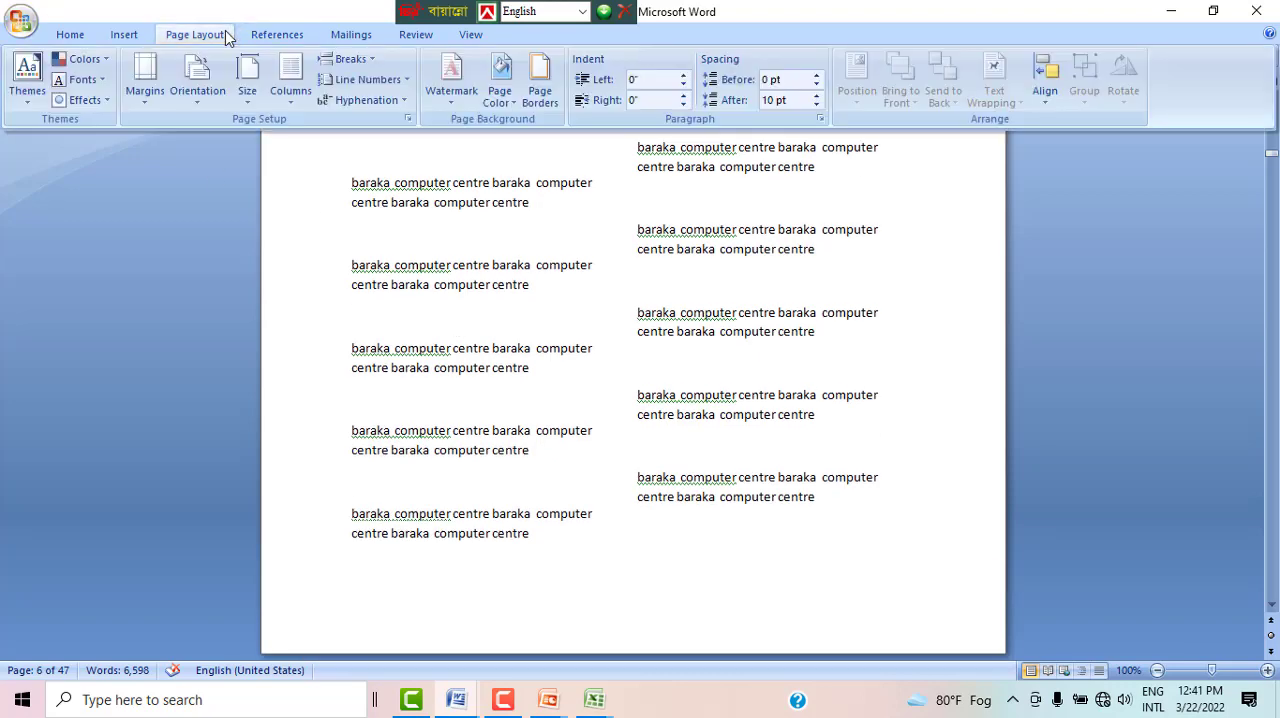
pyautogui.scroll(3, 508, 337)
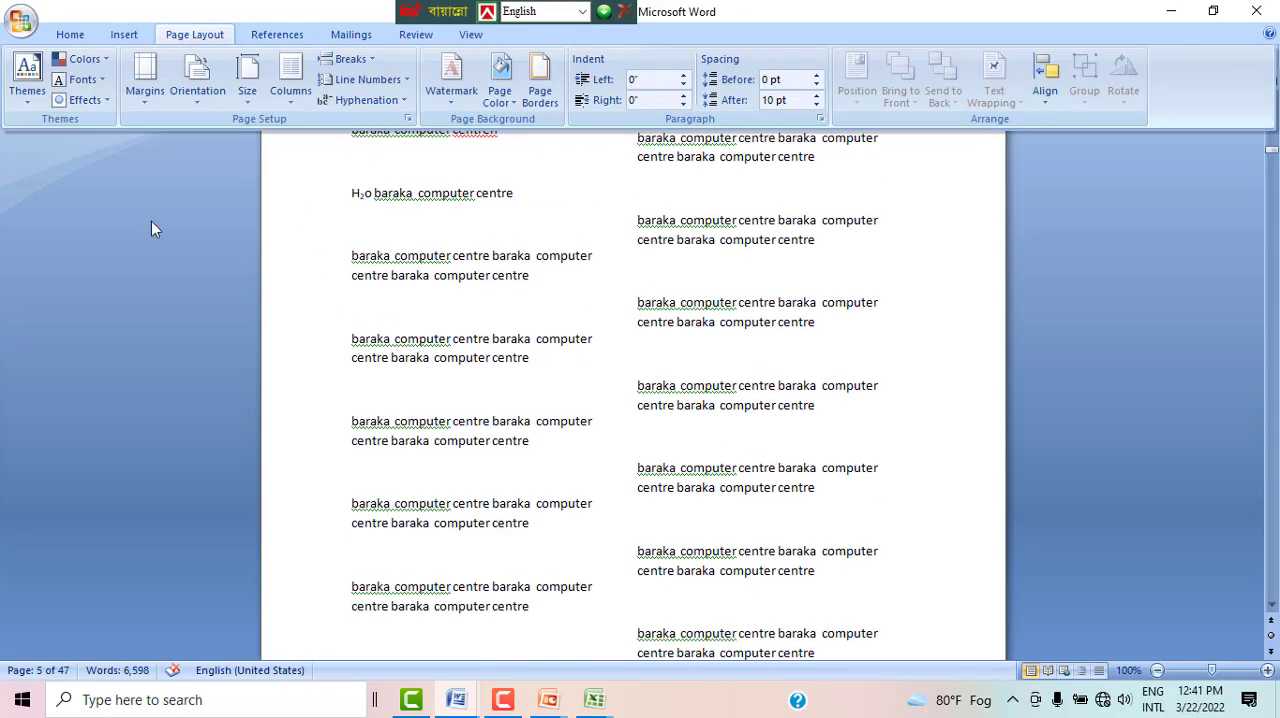
pyautogui.click(128, 36)
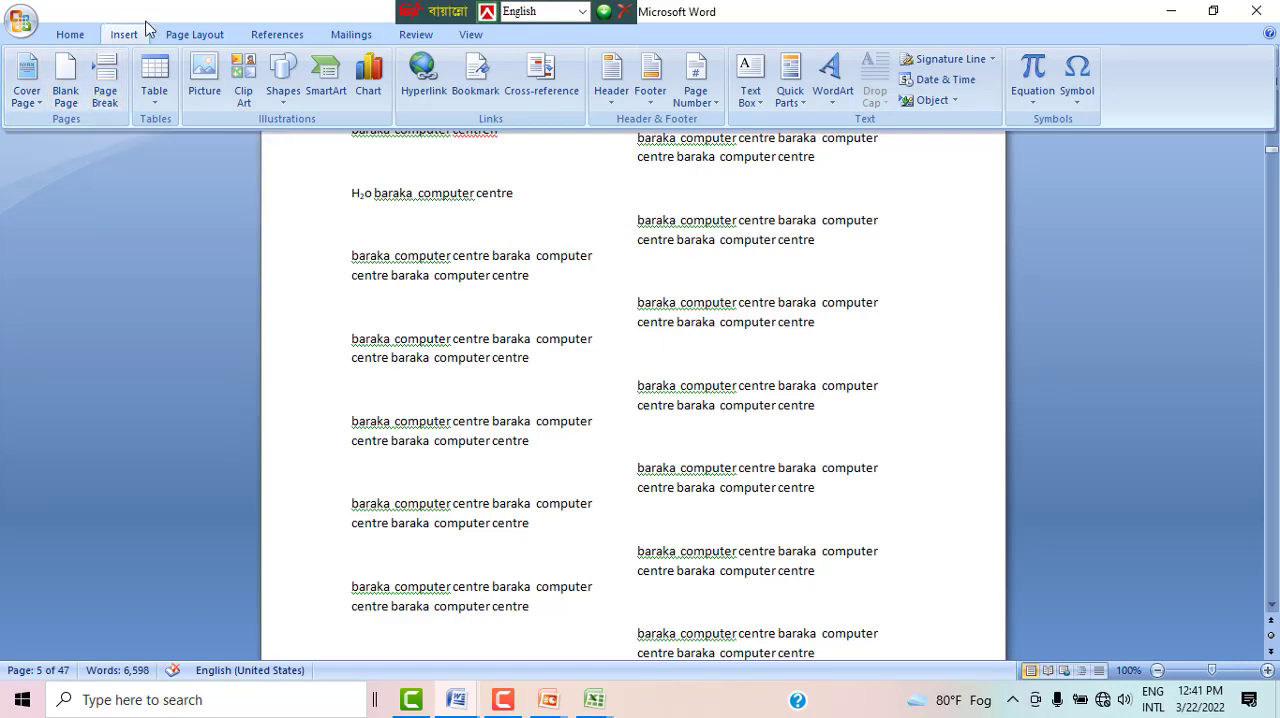
pyautogui.click(198, 40)
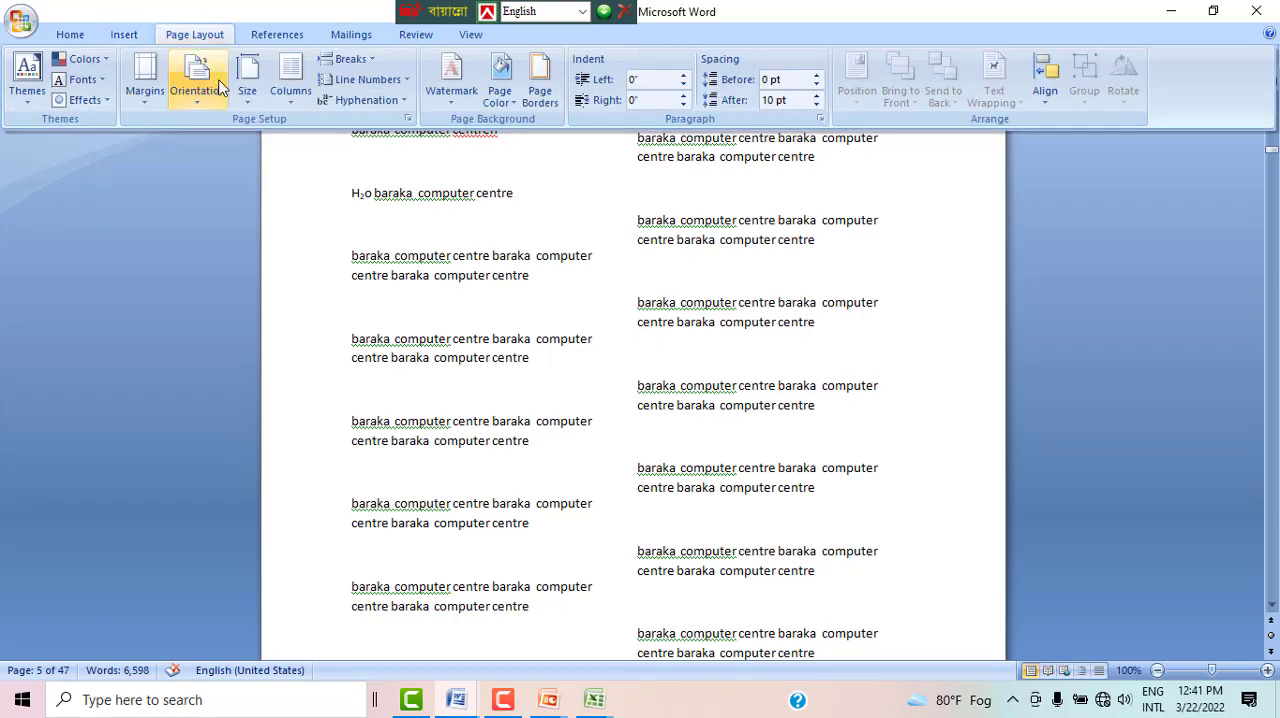
pyautogui.scroll(5, 462, 254)
pyautogui.scroll(-5, 462, 254)
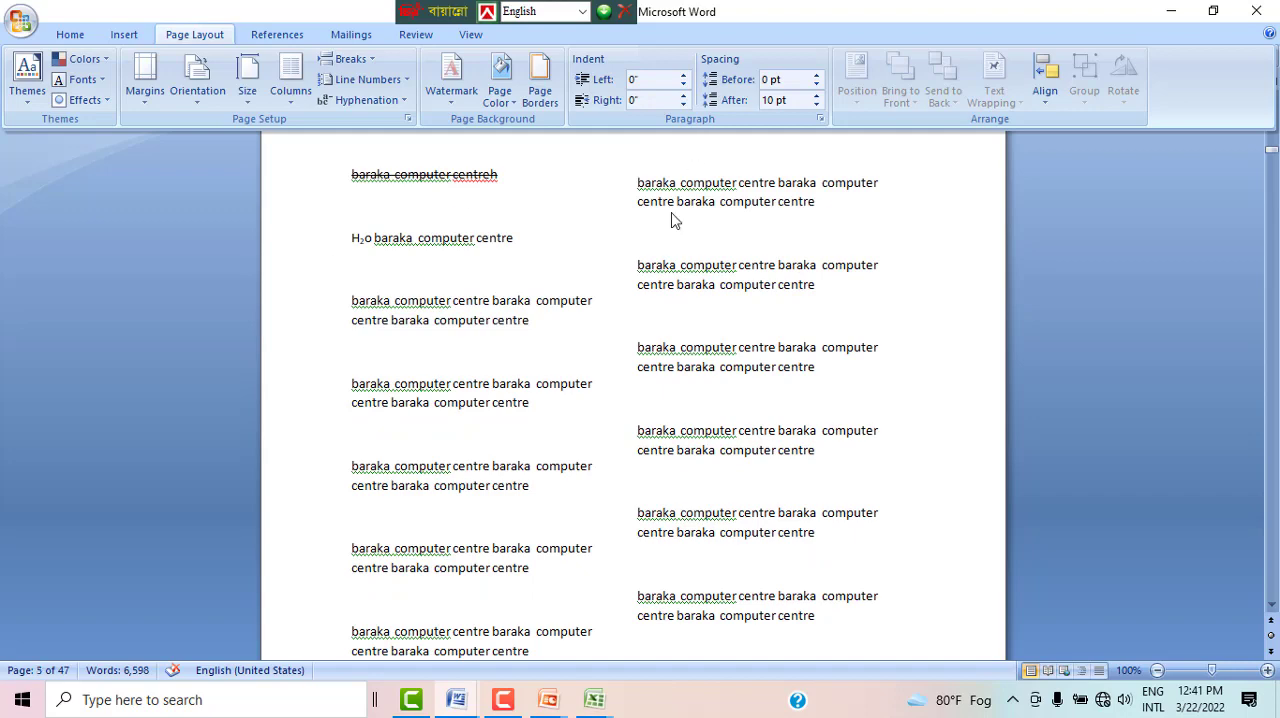
pyautogui.click(300, 100)
pyautogui.click(336, 137)
pyautogui.hotkey('ctrl', 'F1')
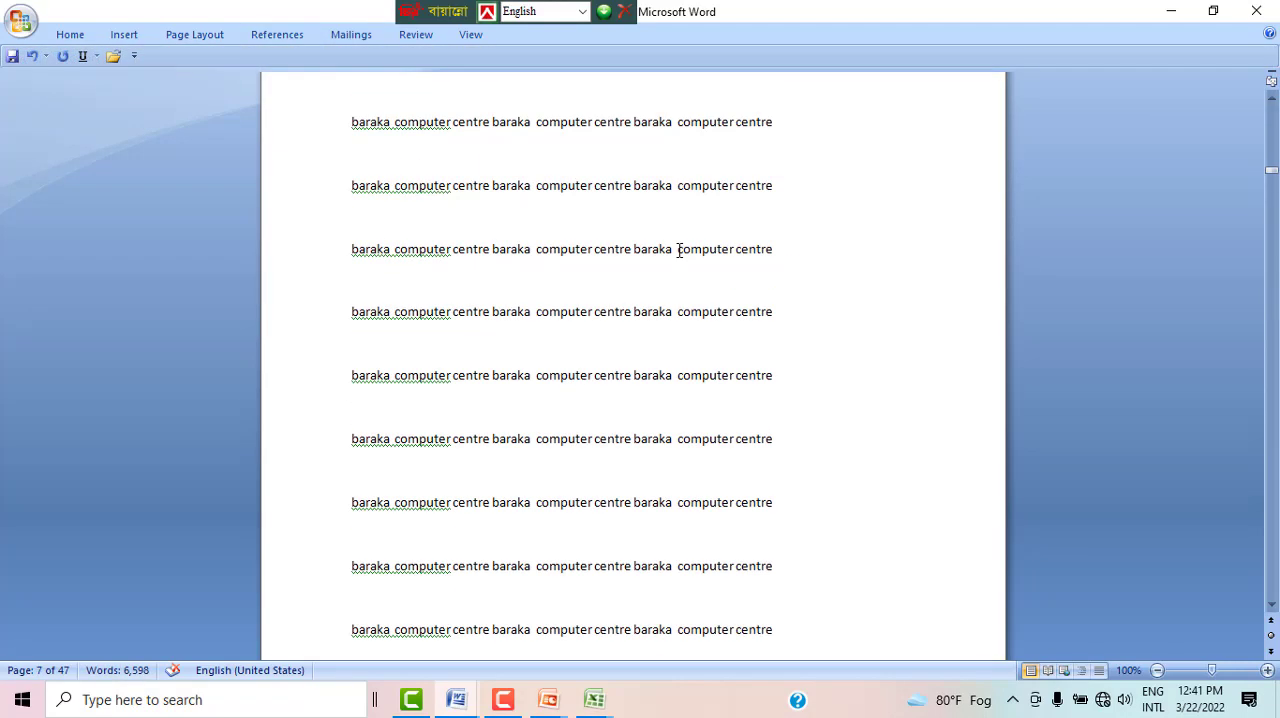
# Step: Add a short name directly after the final "centre" of a repeated line on page 7
pyautogui.click(787, 252)
pyautogui.write('uman')
# Step: Set the font size of the name added after the final "centre" on page 7 to 26
pyautogui.moveTo(778, 250); pyautogui.dragTo(831, 248)
pyautogui.doubleClick(771, 219)
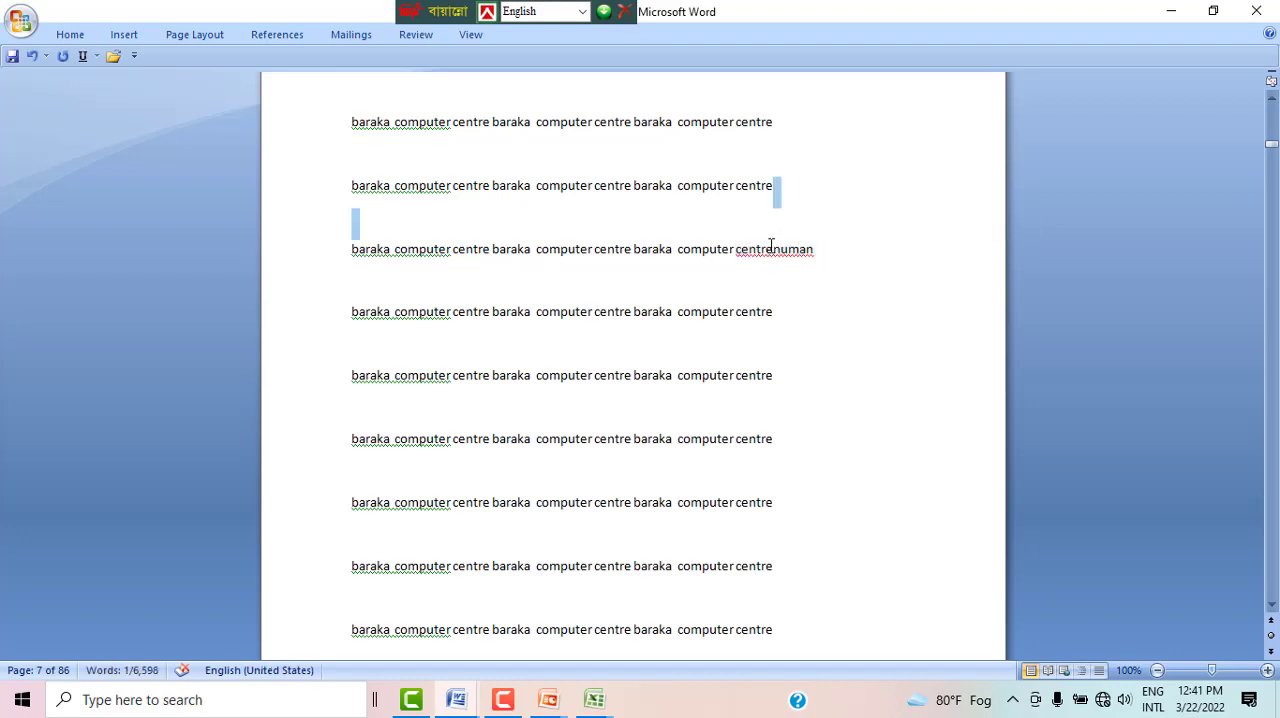
pyautogui.moveTo(780, 255)
pyautogui.mouseDown()
pyautogui.moveTo(832, 249)
pyautogui.moveTo(773, 250)
pyautogui.mouseUp()
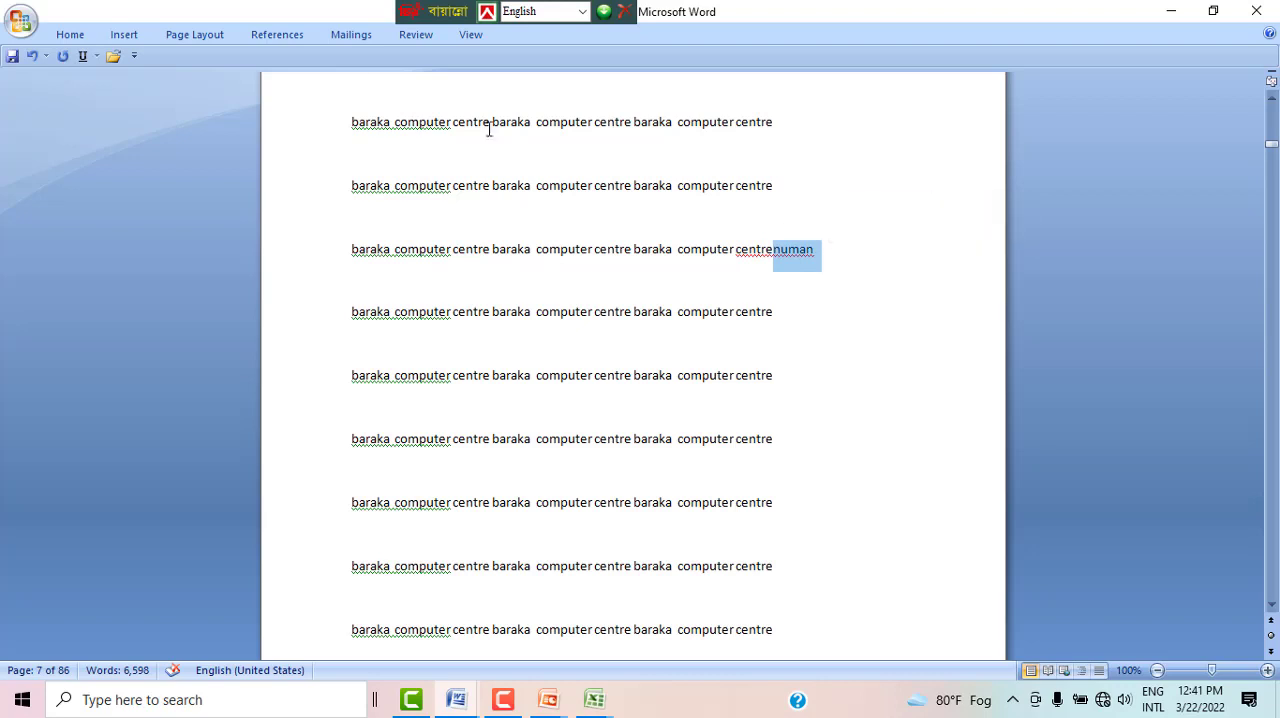
pyautogui.click(88, 38)
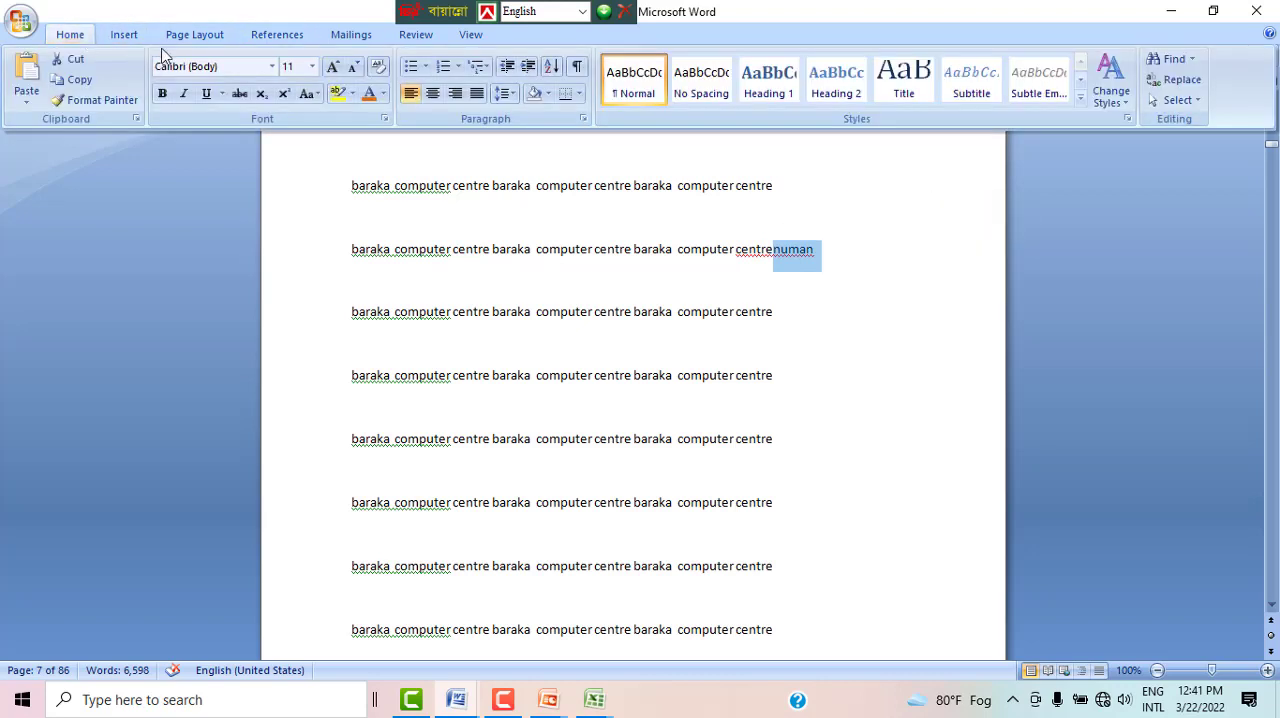
pyautogui.click(313, 66)
pyautogui.click(314, 65)
pyautogui.click(313, 66)
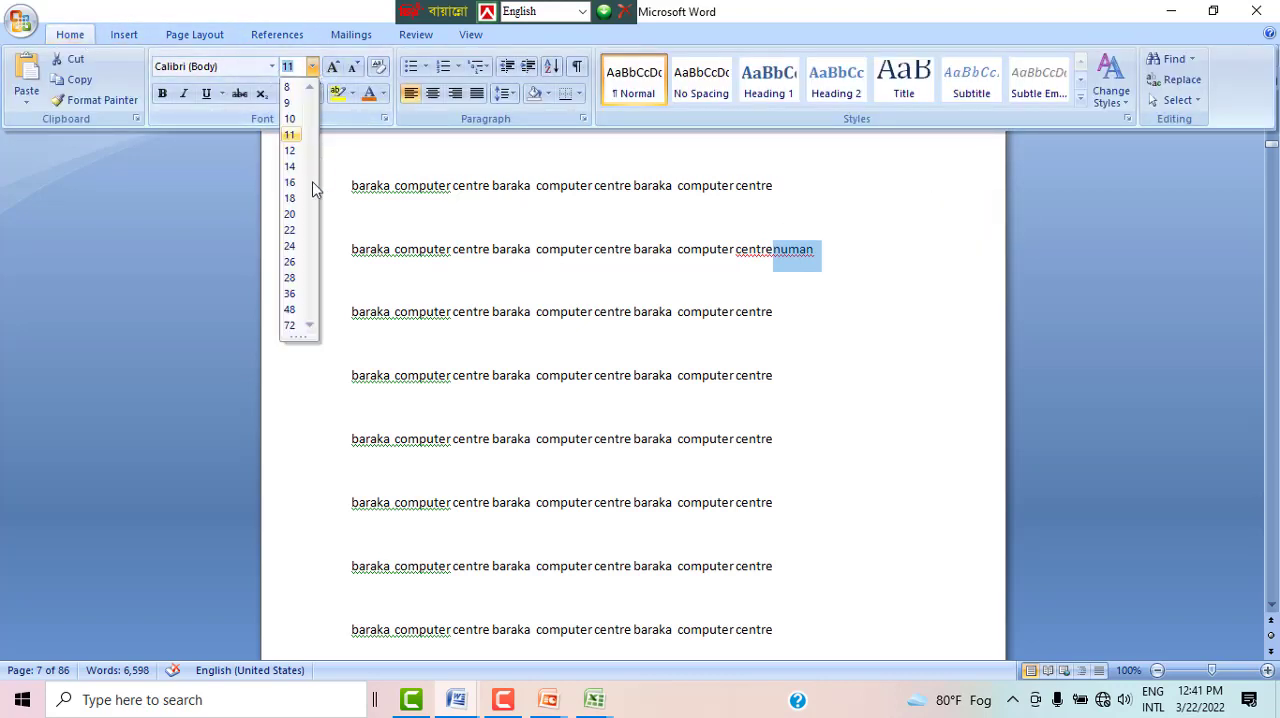
pyautogui.click(292, 262)
pyautogui.click(834, 337)
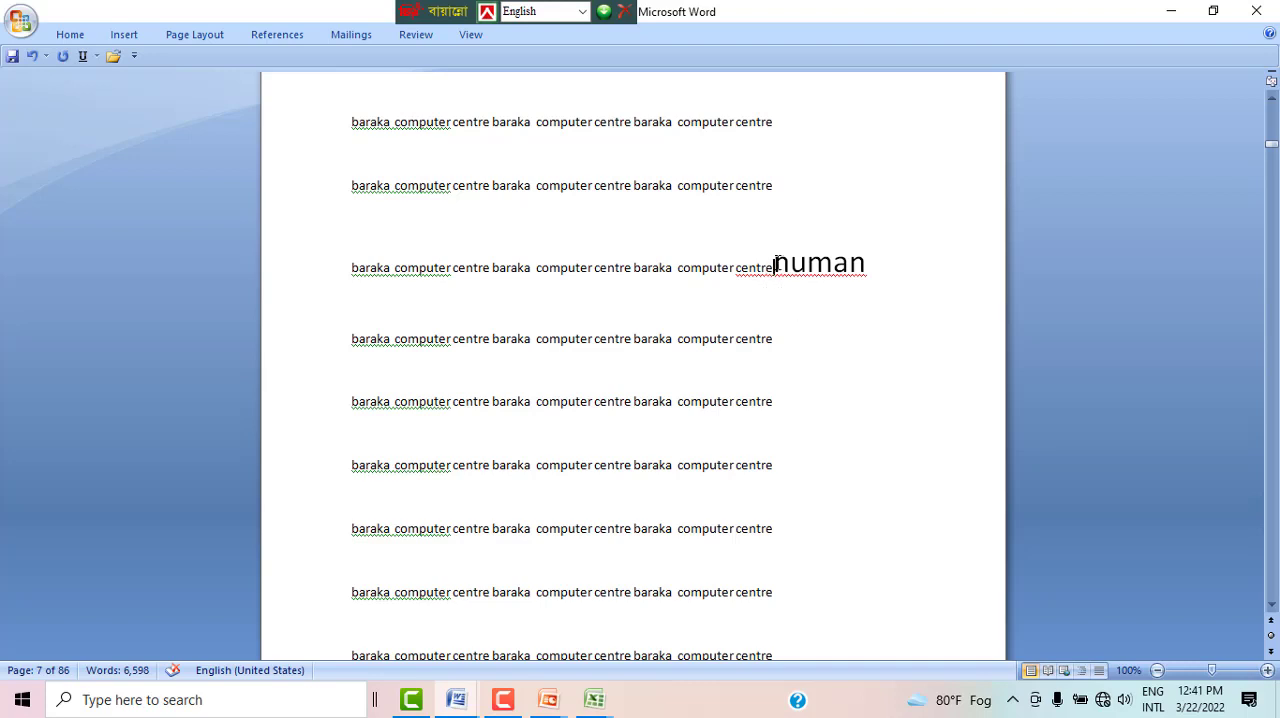
# Step: Insert a page break directly before the enlarged name and delete that break again after viewing the split pages
pyautogui.click(869, 274)
pyautogui.click(195, 36)
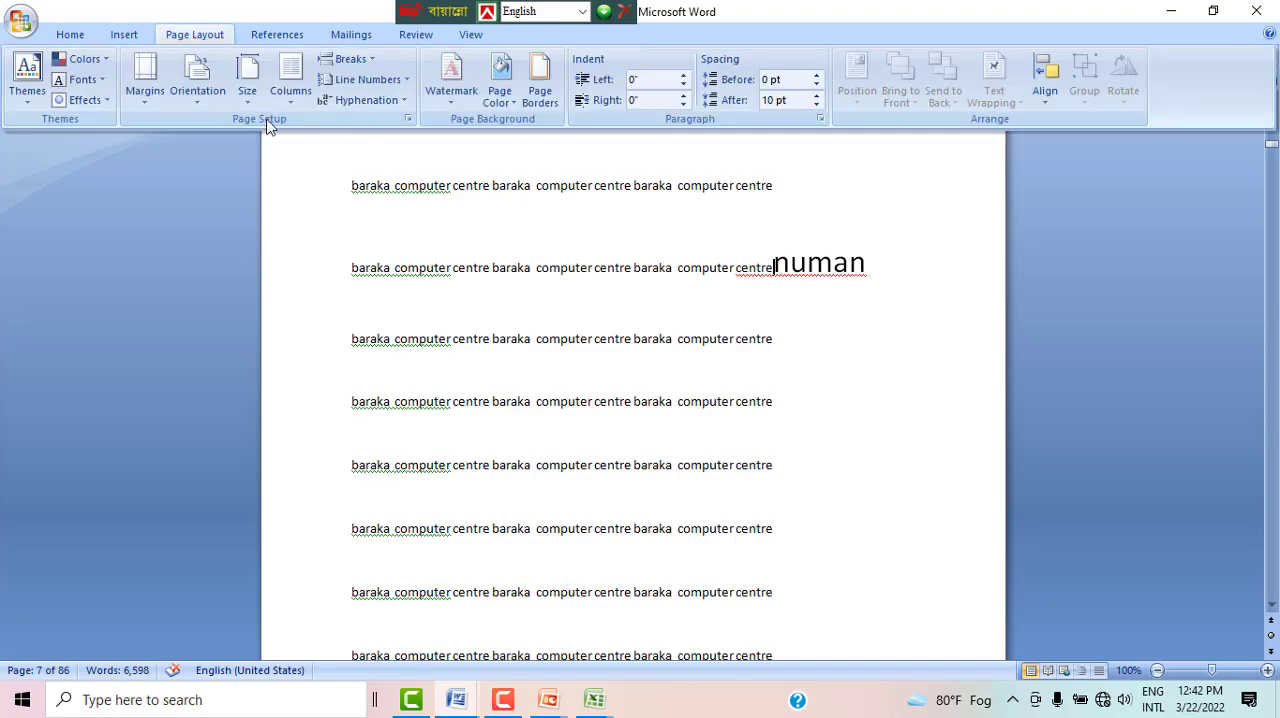
pyautogui.click(343, 62)
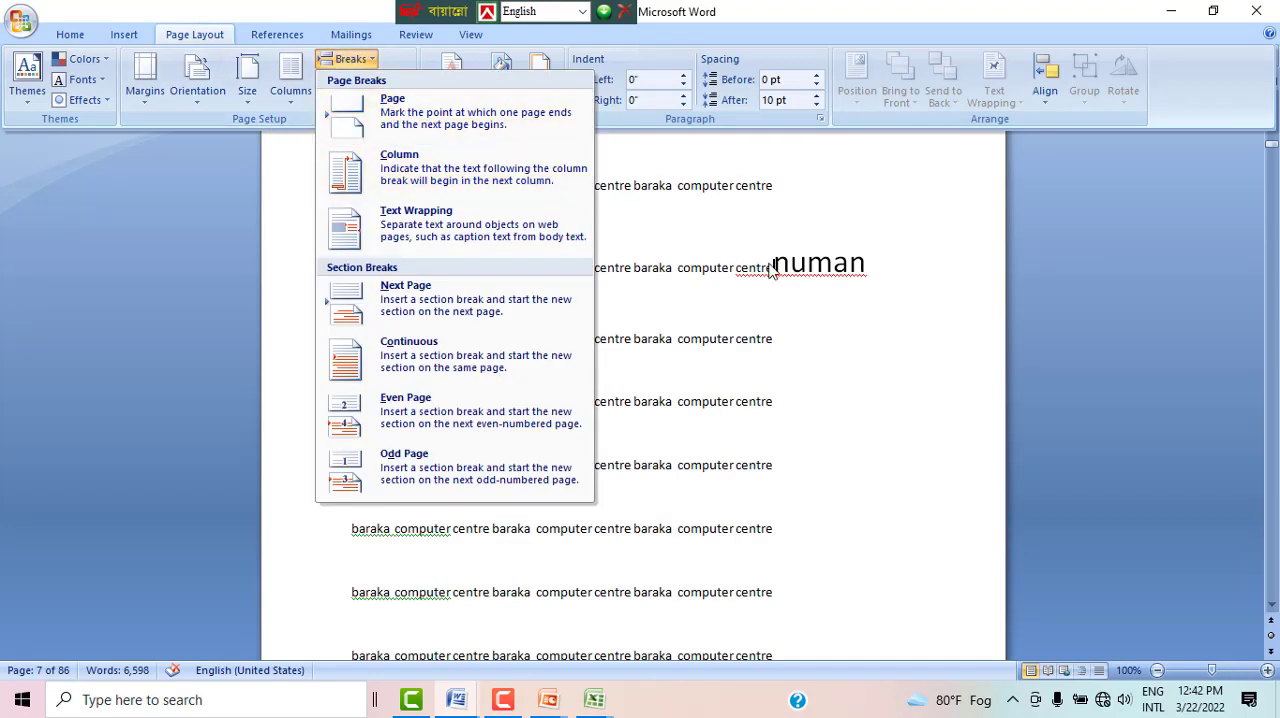
pyautogui.click(466, 122)
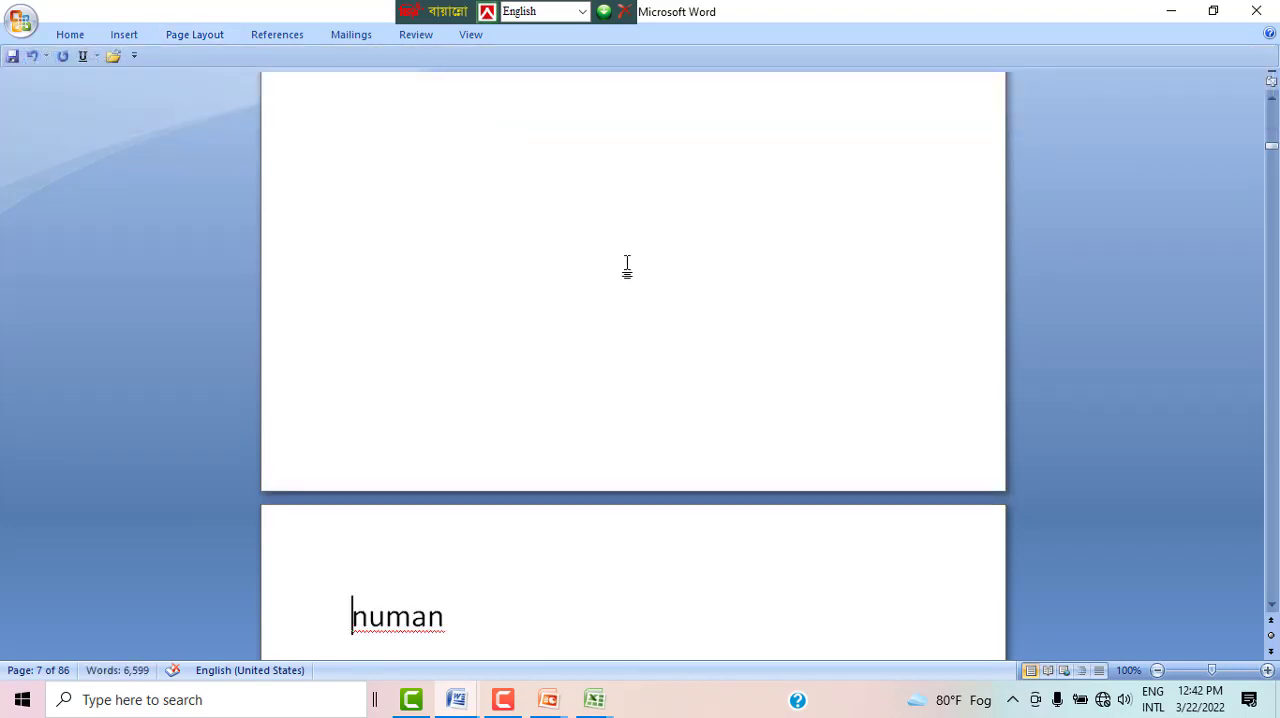
pyautogui.scroll(4, 627, 266)
pyautogui.scroll(-3, 560, 376)
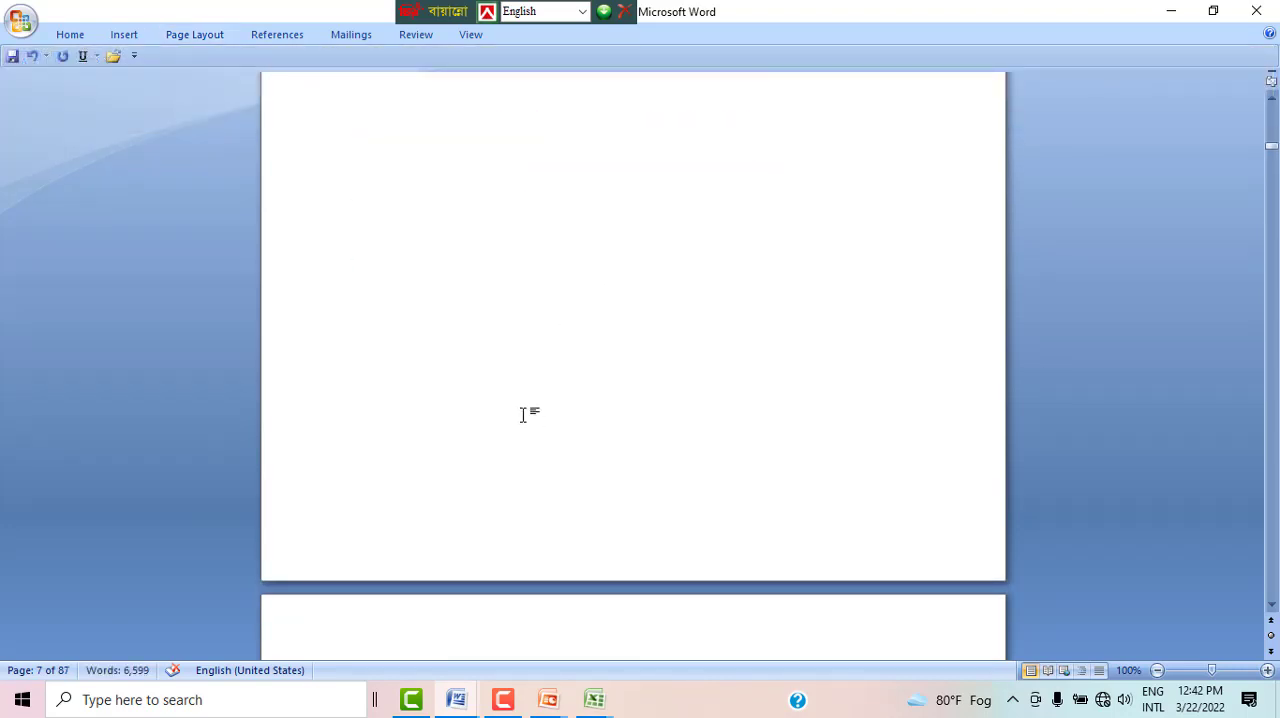
pyautogui.scroll(-3, 518, 400)
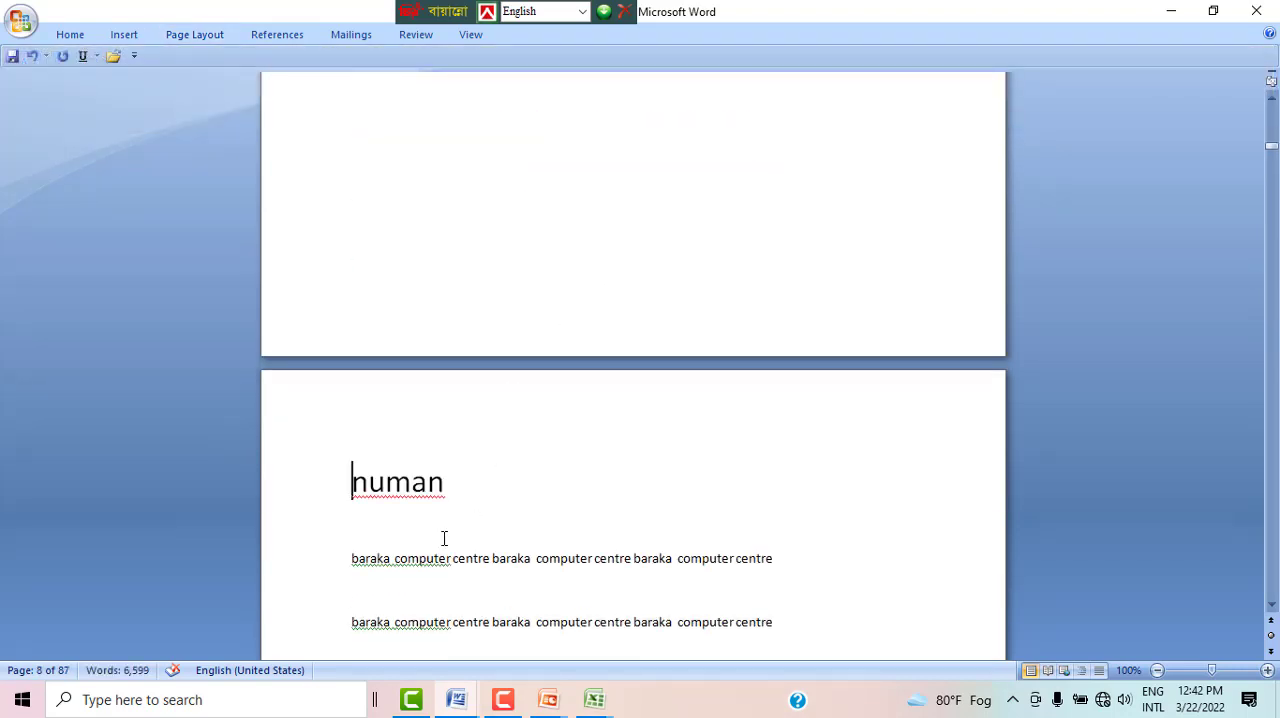
pyautogui.press('BackSpace')
pyautogui.scroll(5, 443, 535)
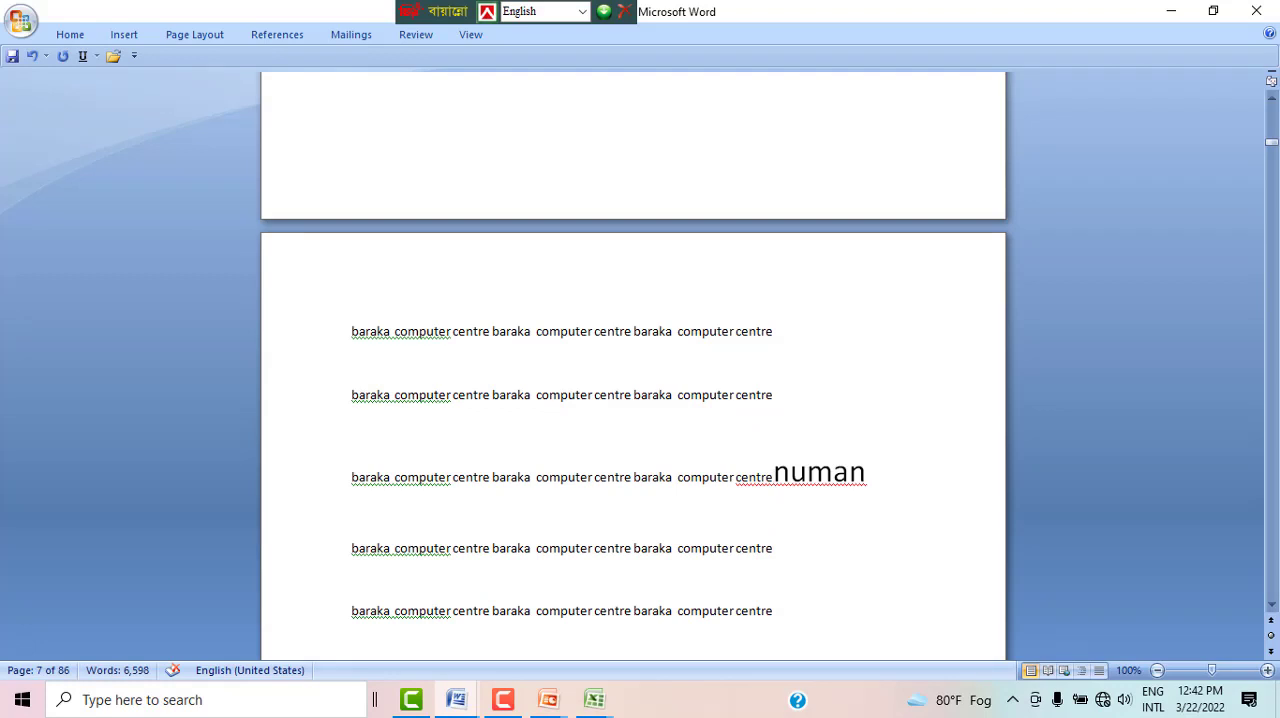
# Step: Apply the Three columns preset to the section containing the enlarged name
pyautogui.click(197, 38)
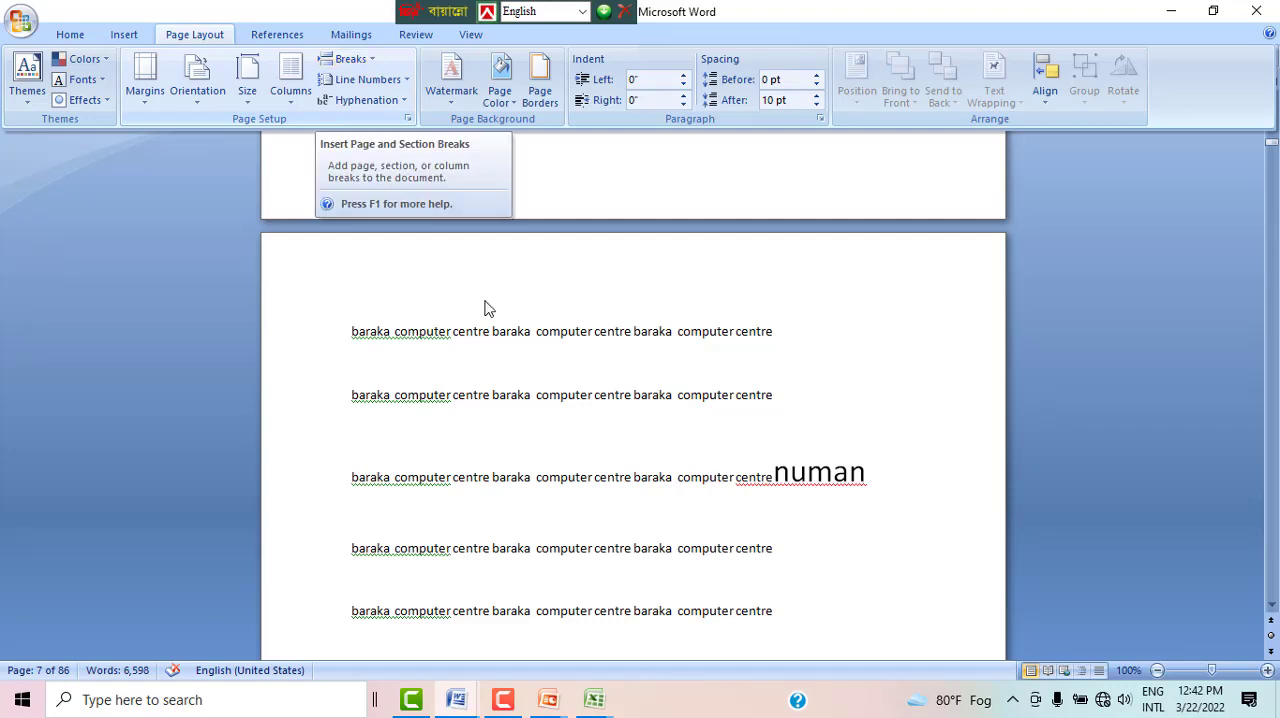
pyautogui.click(291, 90)
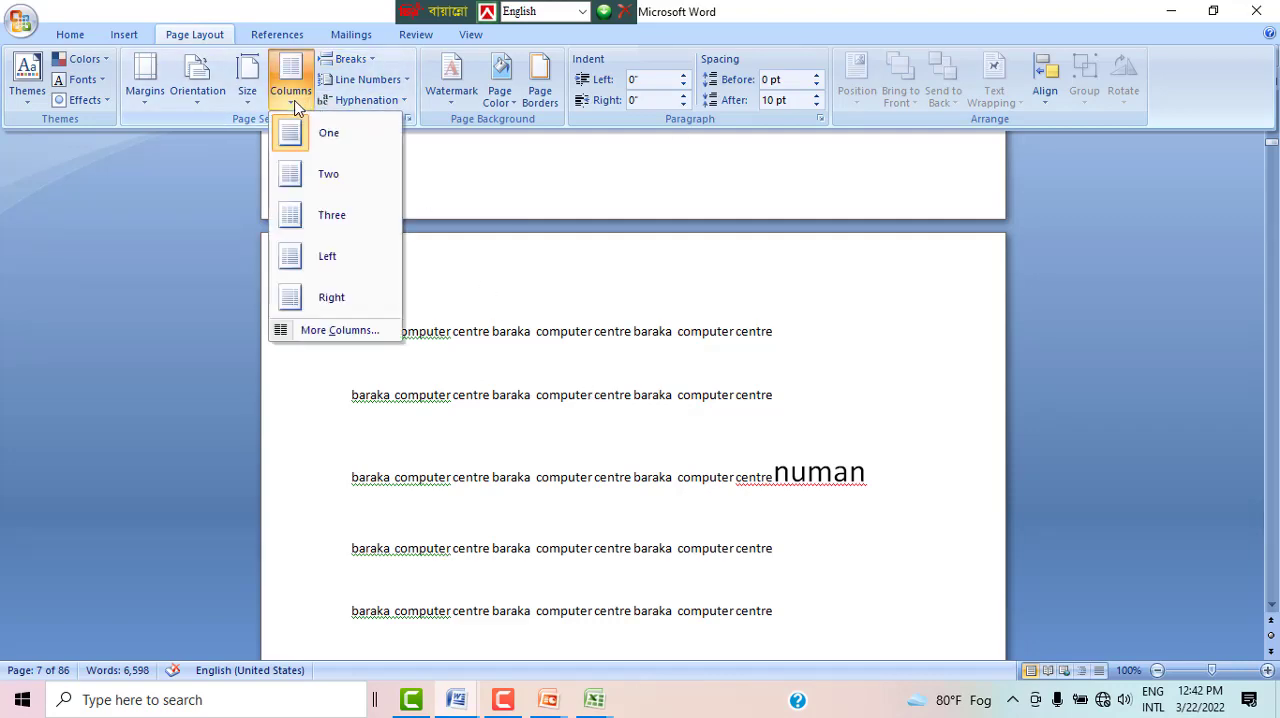
pyautogui.click(335, 213)
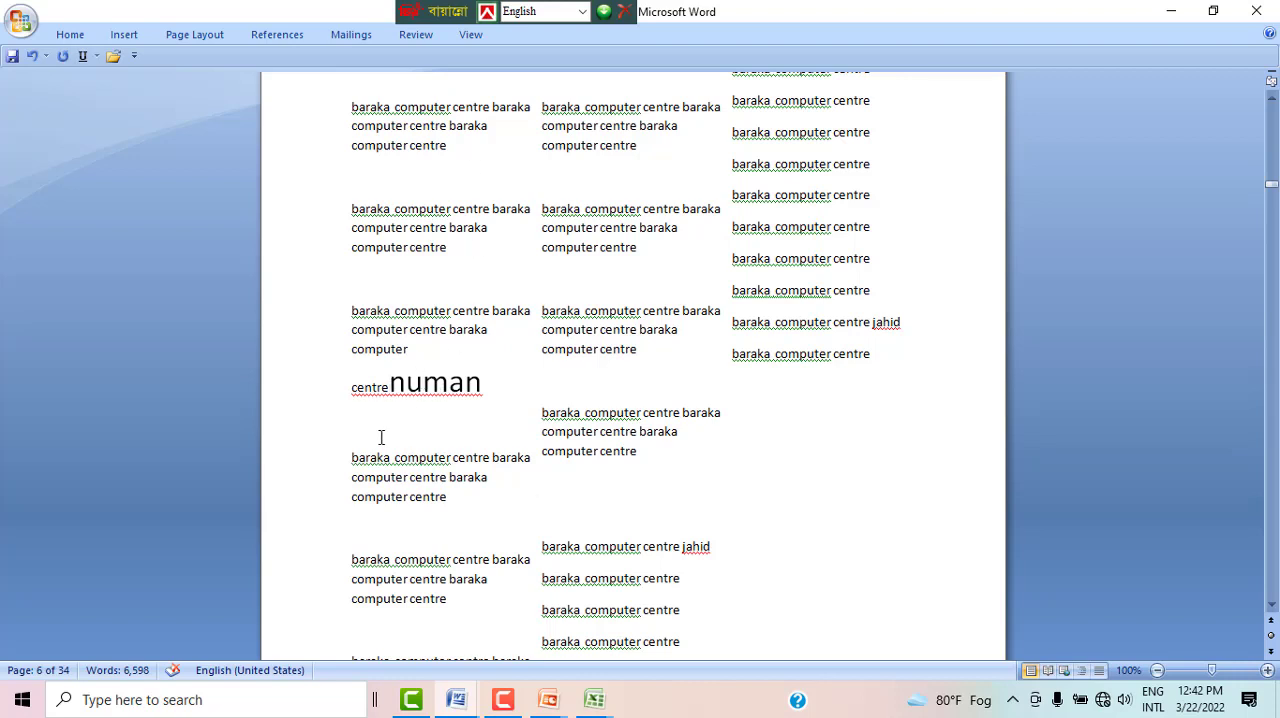
# Step: Insert a column break directly before the enlarged name on page 6 and review how the text is distributed across the columns
pyautogui.click(182, 34)
pyautogui.click(350, 60)
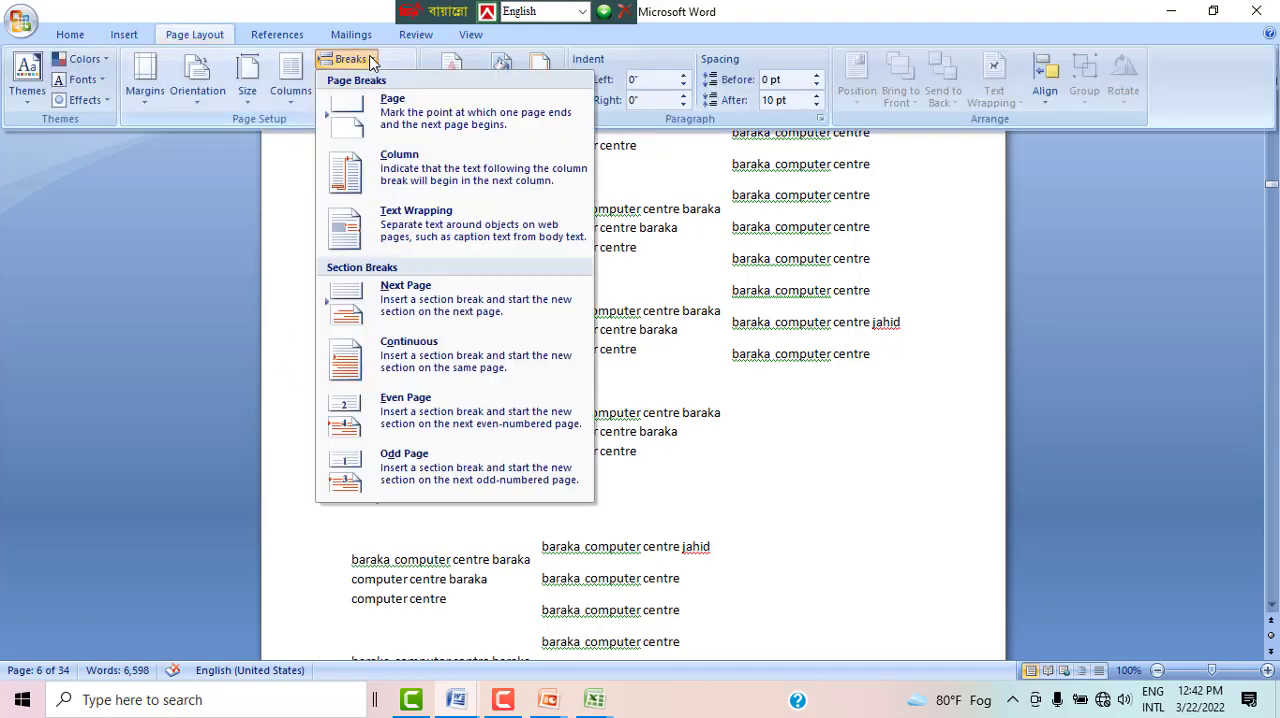
pyautogui.click(410, 185)
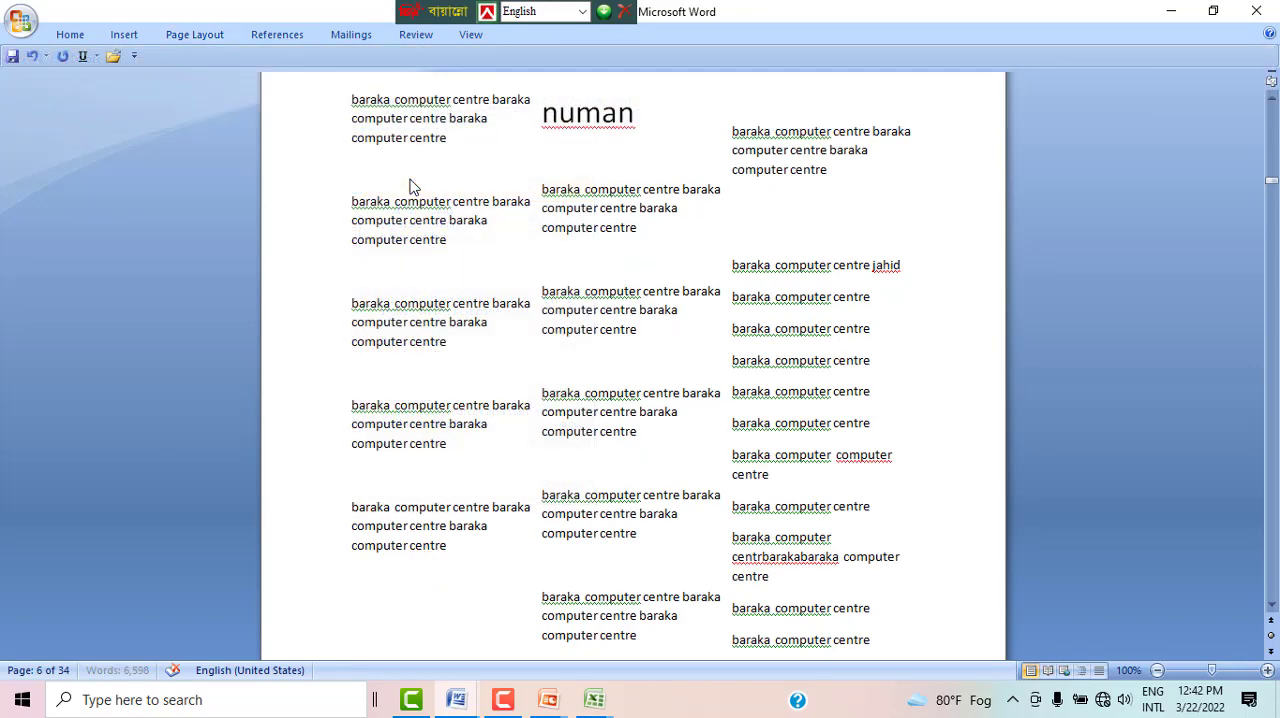
pyautogui.scroll(-4, 381, 392)
pyautogui.scroll(-8, 381, 392)
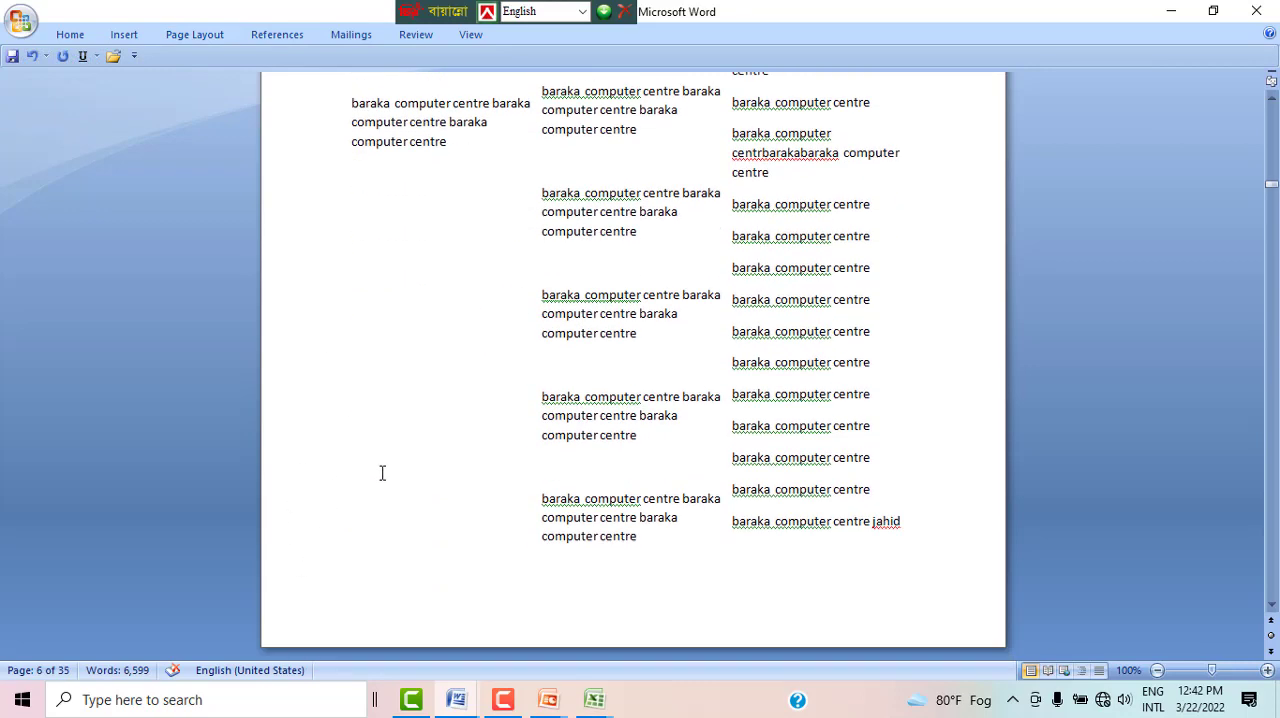
pyautogui.scroll(5, 431, 397)
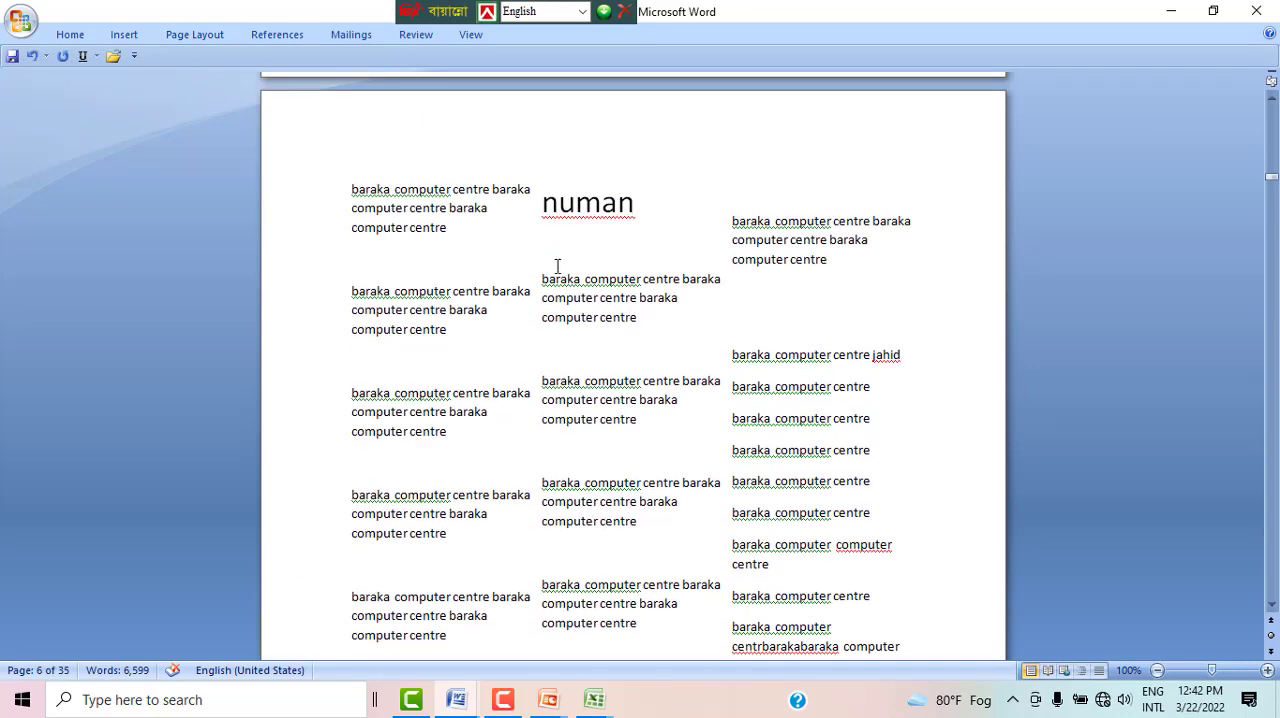
pyautogui.scroll(-10, 617, 374)
pyautogui.scroll(7, 623, 394)
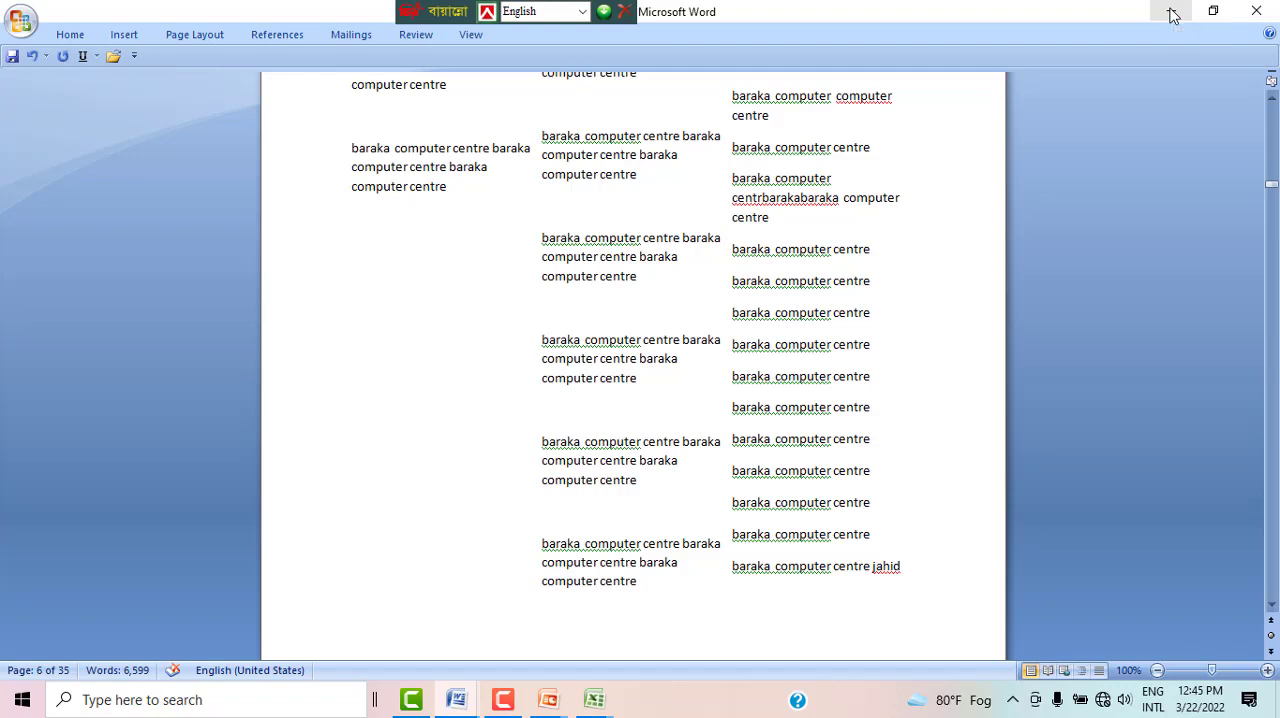
# Step: Minimize the document window to show the desktop
pyautogui.click(122, 35)
pyautogui.click(62, 38)
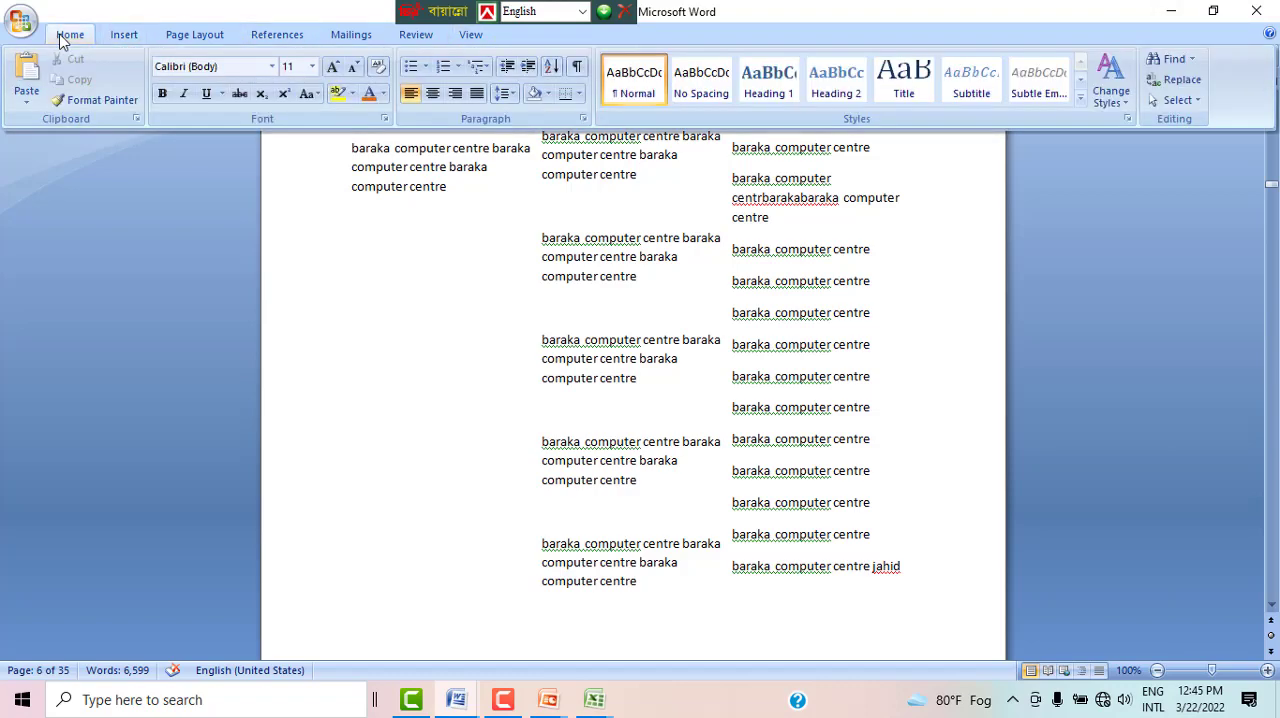
pyautogui.click(1178, 12)
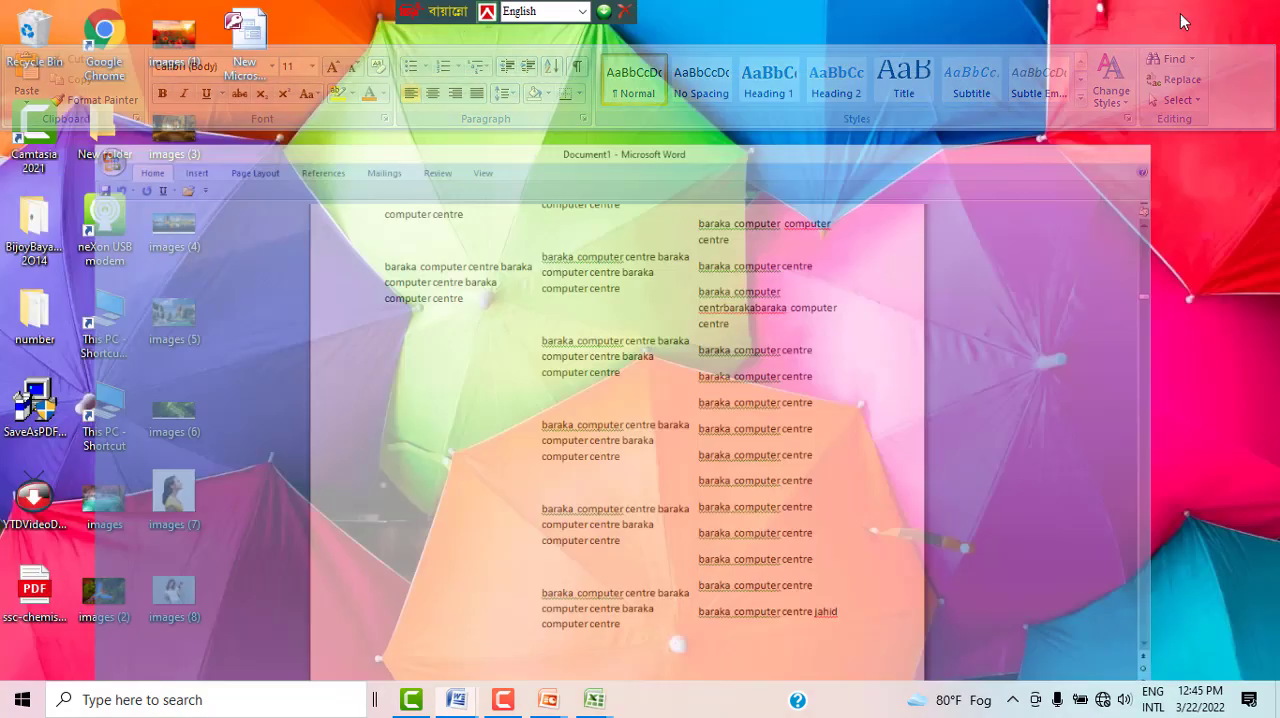